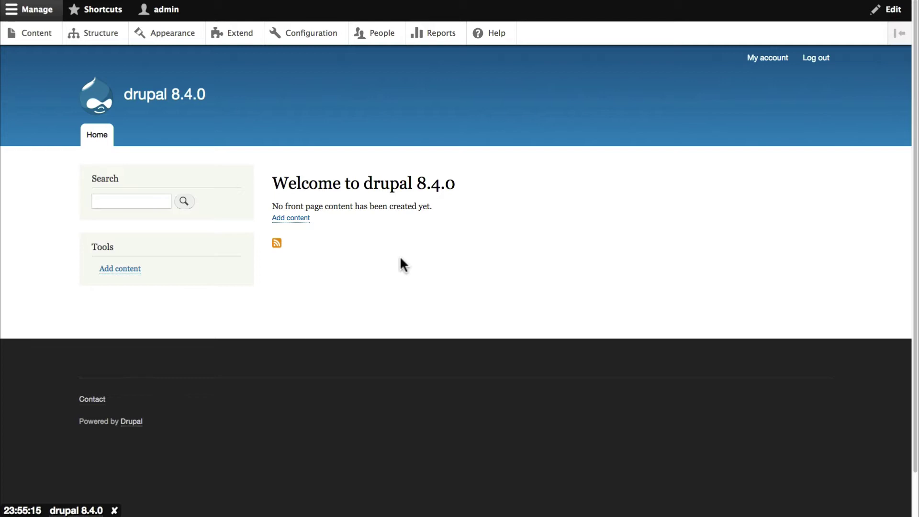
Open Extend and browse the core modules, noting Automated Cron and Block already enabled.
click(236, 43)
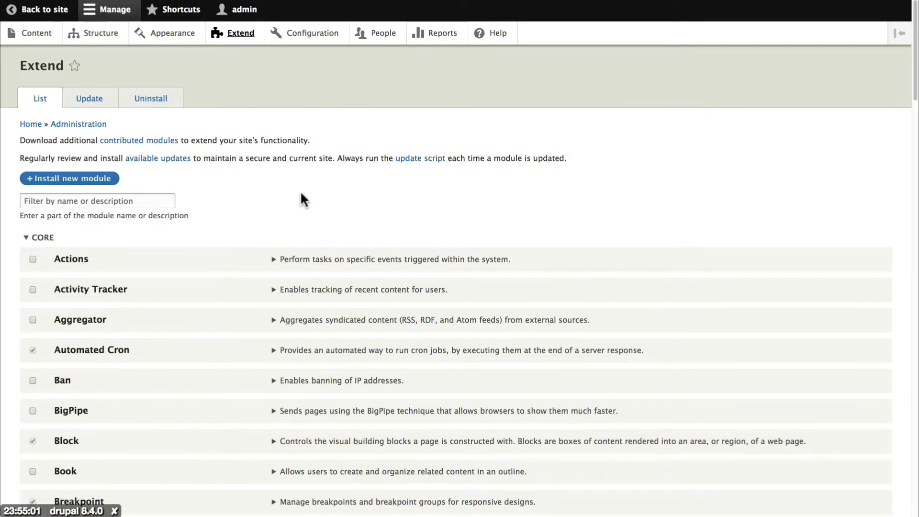
scroll(302, 196, down, 1)
scroll(301, 197, down, 10)
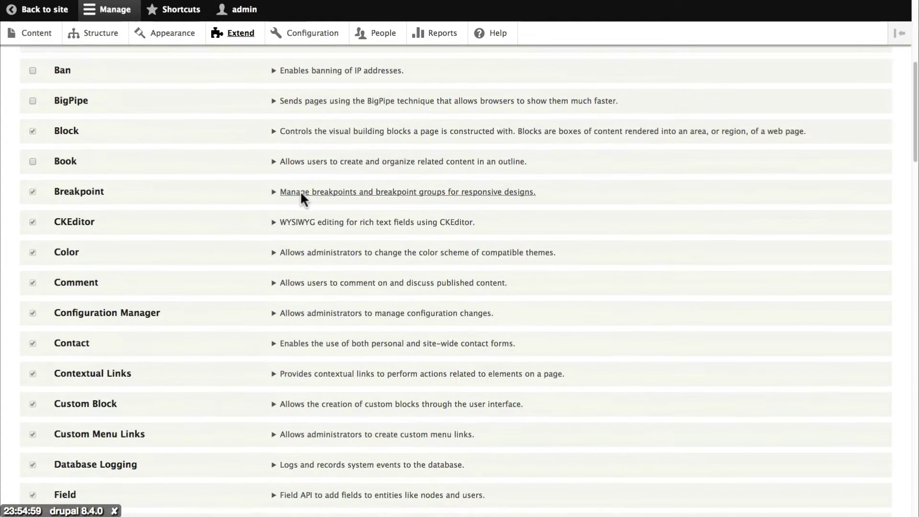
scroll(302, 197, down, 8)
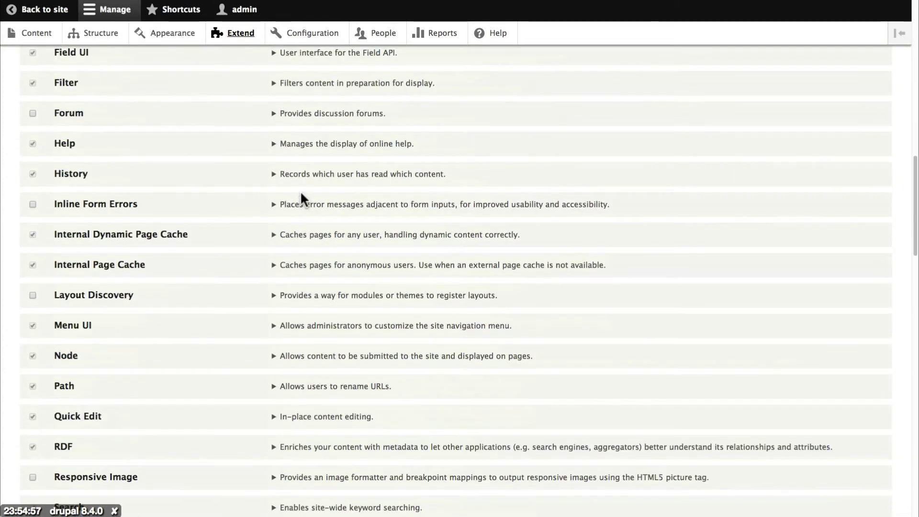
scroll(300, 190, down, 13)
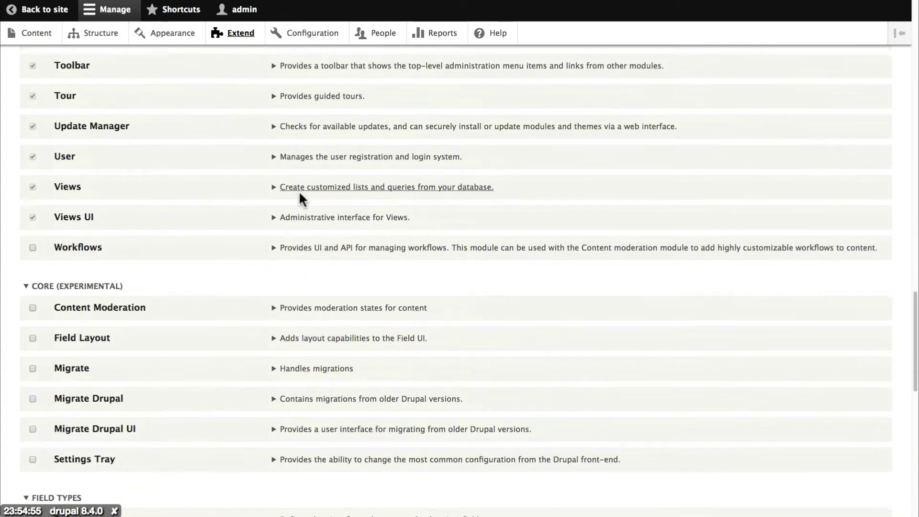
scroll(217, 110, up, 20)
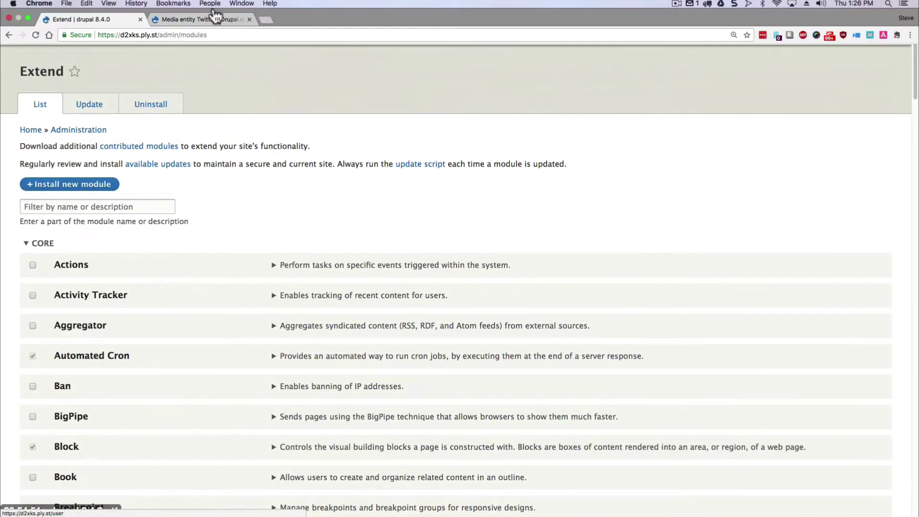
Switch to the drupal.org Media entity Twitter project page showing the 8.x-2.0-alpha1 and 8.x-1.3 downloads.
click(182, 20)
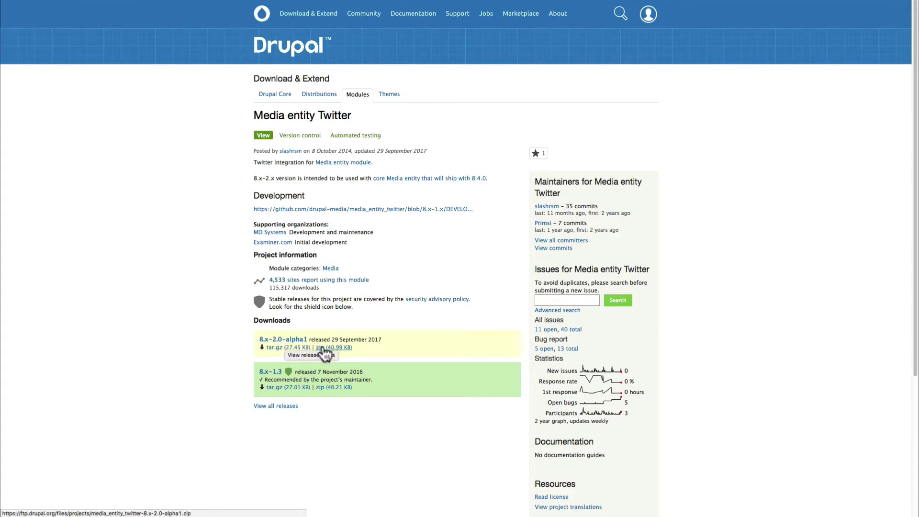
Upload media_entity_twitter-8.x-2.0-alpha1.zip as a new module and mark Media entity Twitter for enabling.
mouse_move(220, 3)
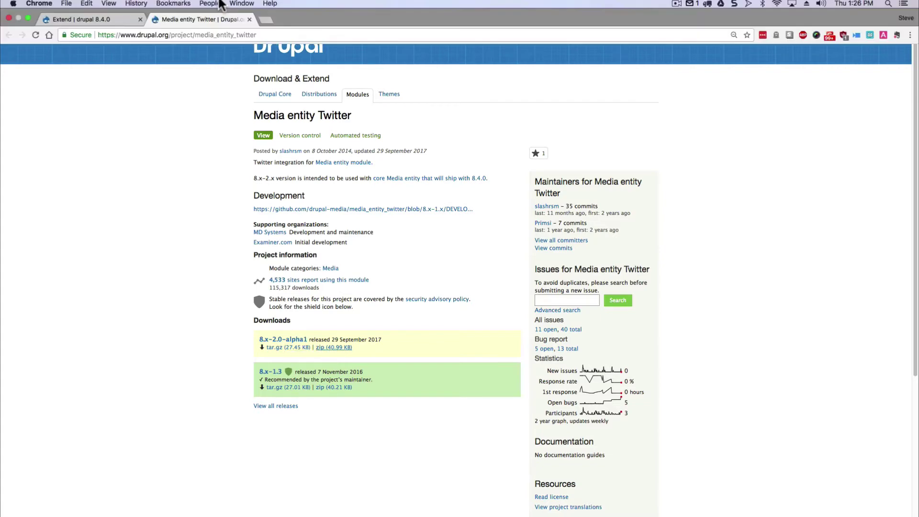
click(96, 10)
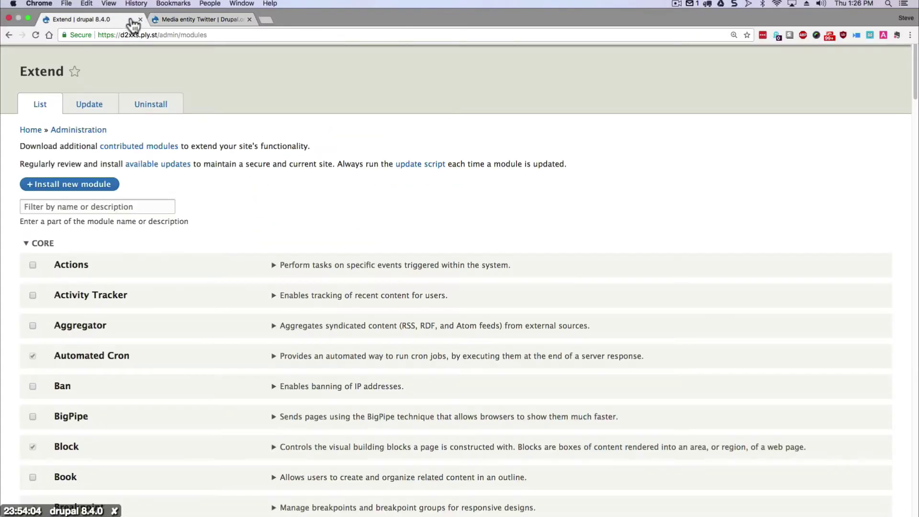
click(66, 187)
click(49, 229)
click(421, 40)
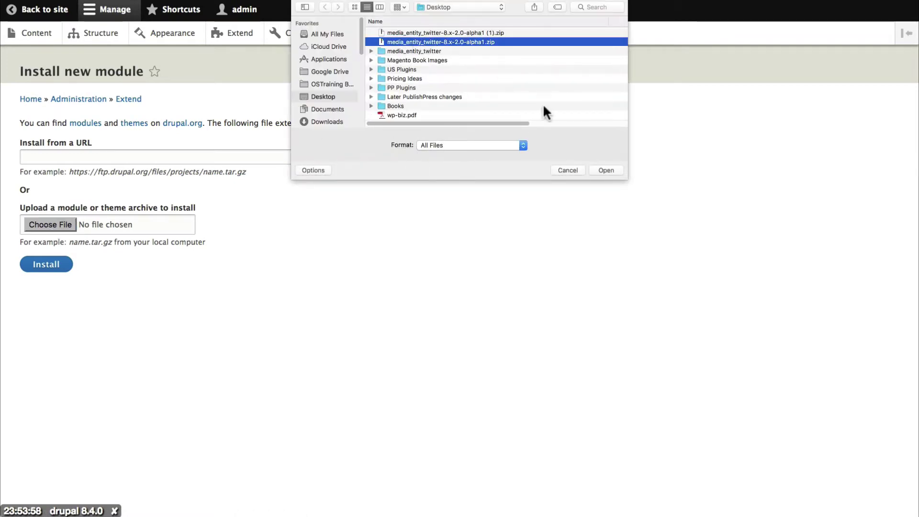
click(607, 170)
click(45, 265)
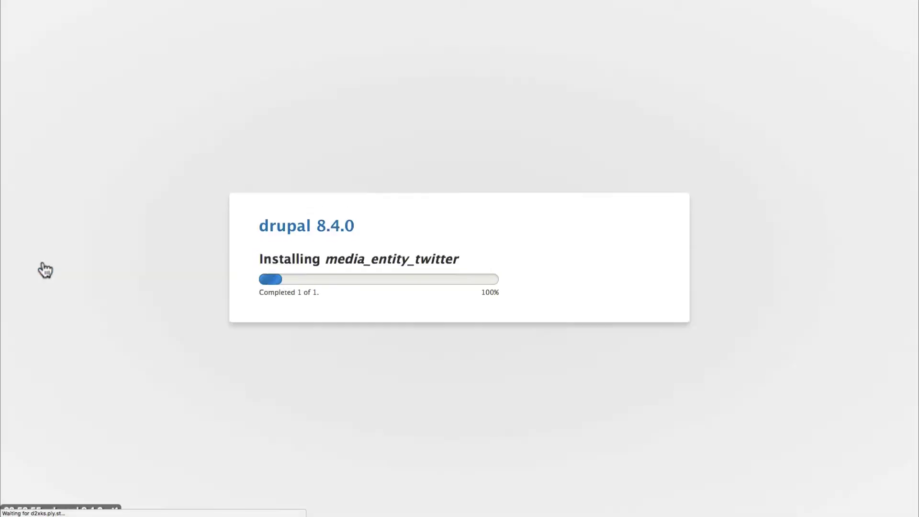
click(32, 372)
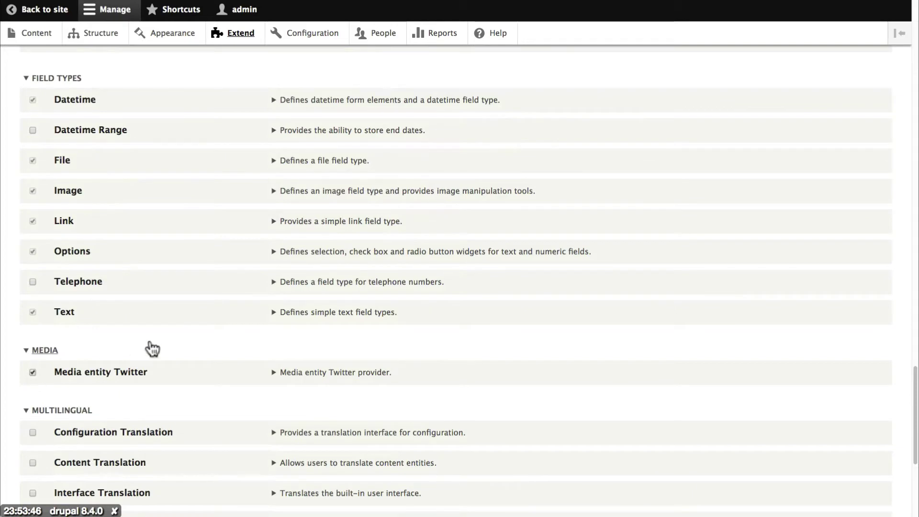
Try installing Media entity Twitter and agree to also enable the required Media module.
scroll(152, 342, down, 2)
scroll(152, 337, down, 5)
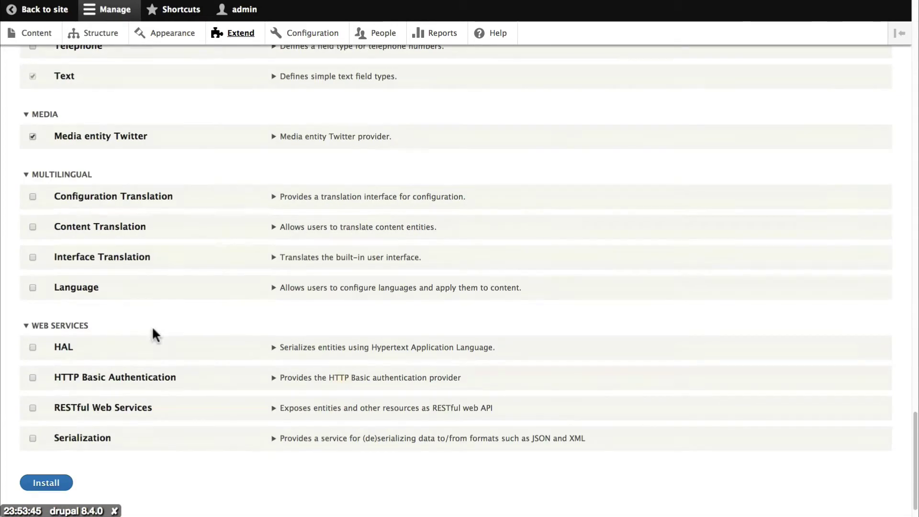
click(46, 483)
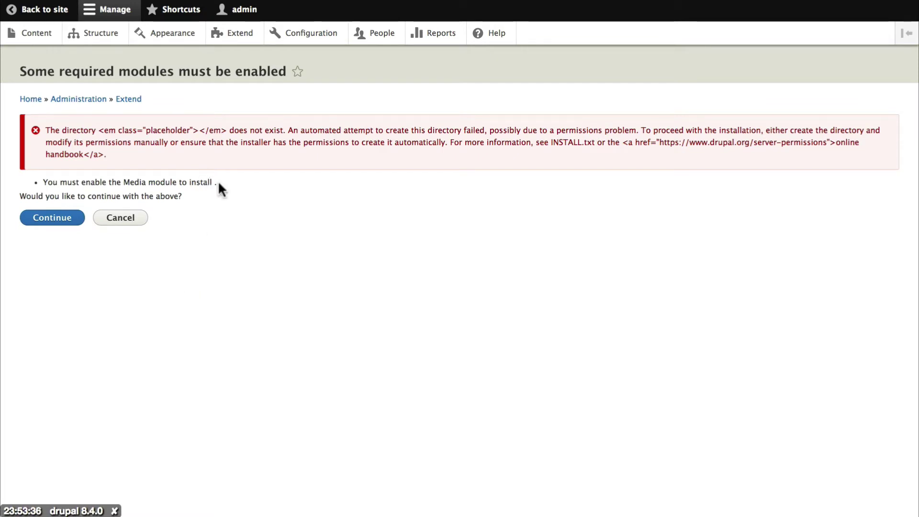
drag(218, 183, 44, 182)
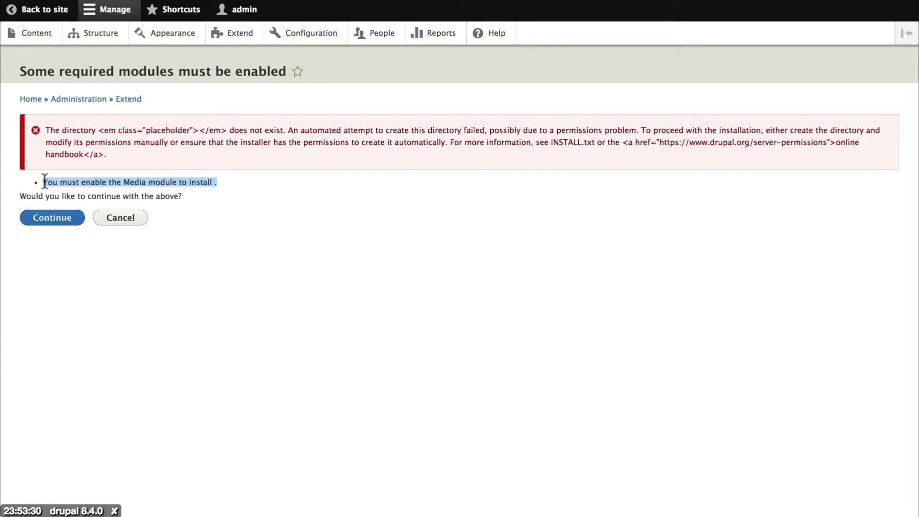
click(49, 224)
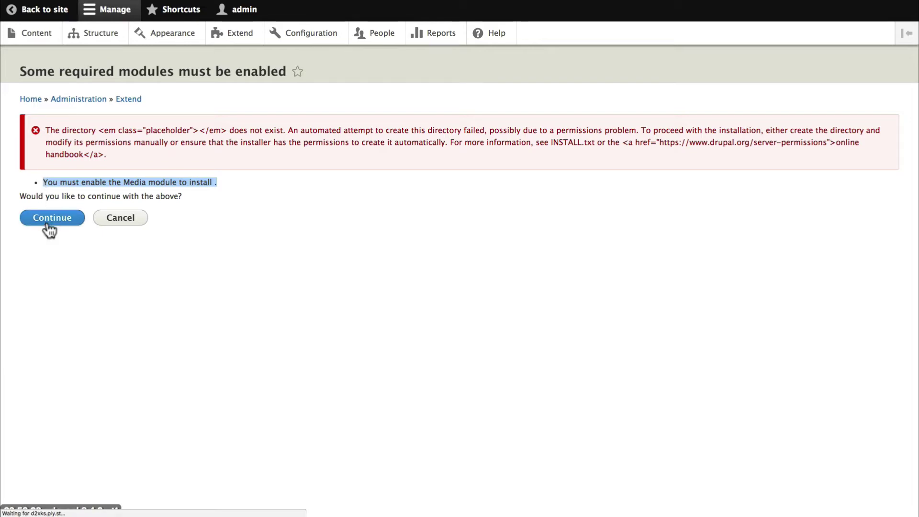
Re-select Media entity Twitter and install it, checking the enabled confirmation.
scroll(127, 222, down, 20)
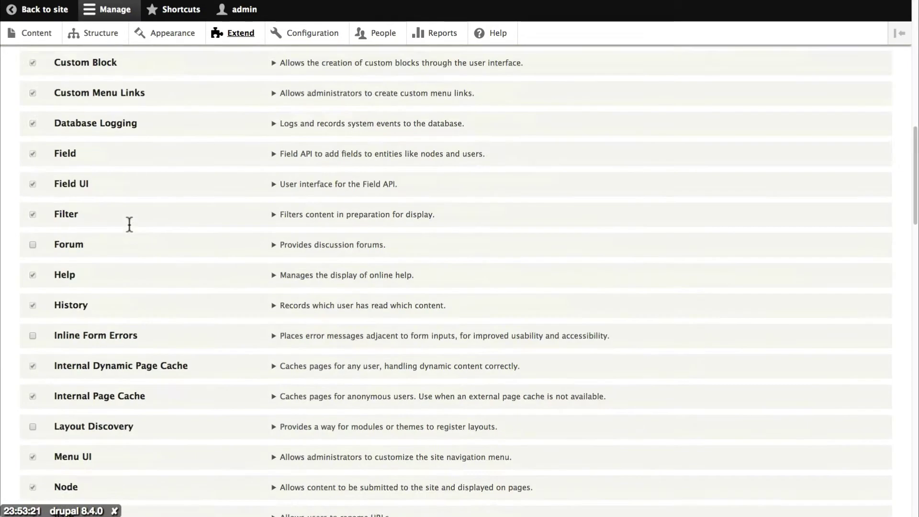
scroll(129, 224, down, 10)
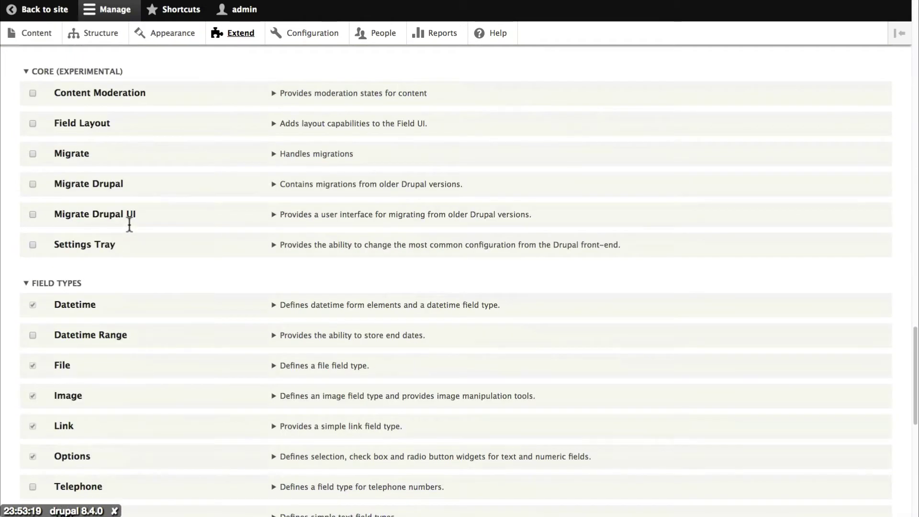
scroll(129, 224, down, 10)
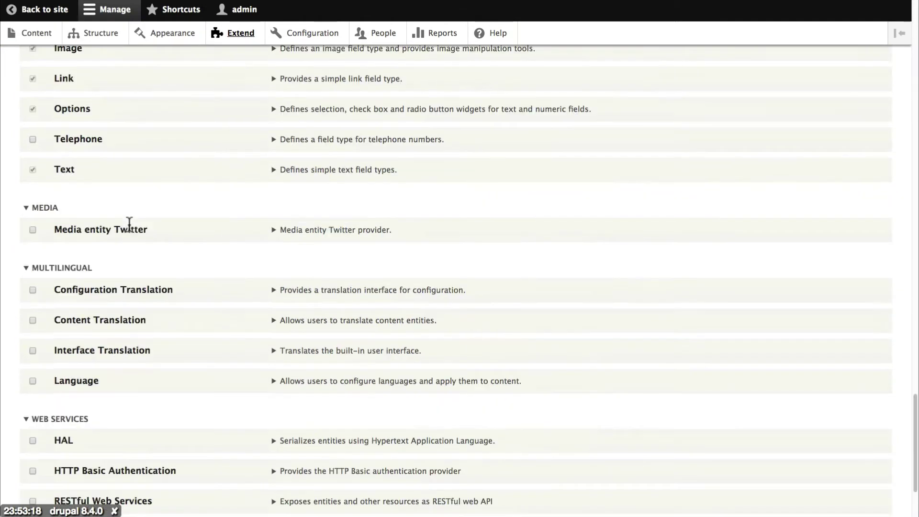
click(33, 230)
scroll(76, 236, down, 1)
scroll(77, 235, down, 3)
click(48, 455)
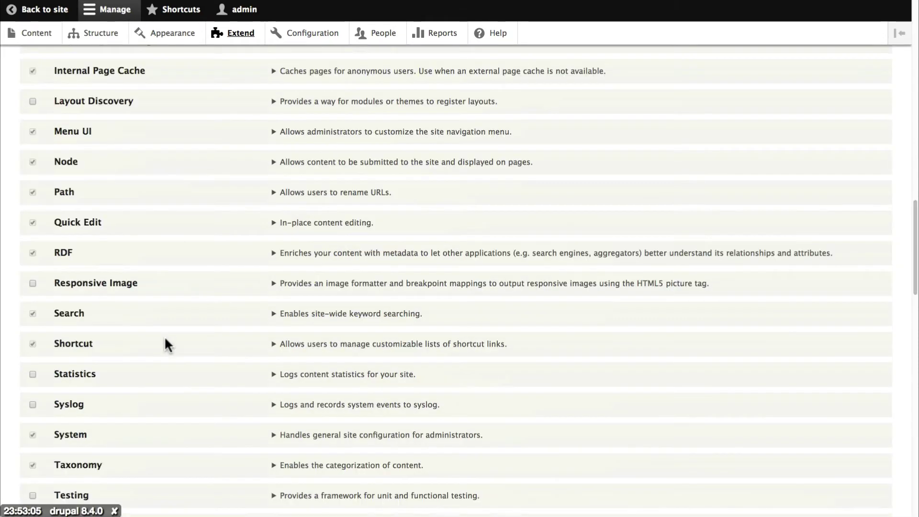
scroll(165, 337, down, 8)
scroll(164, 336, down, 9)
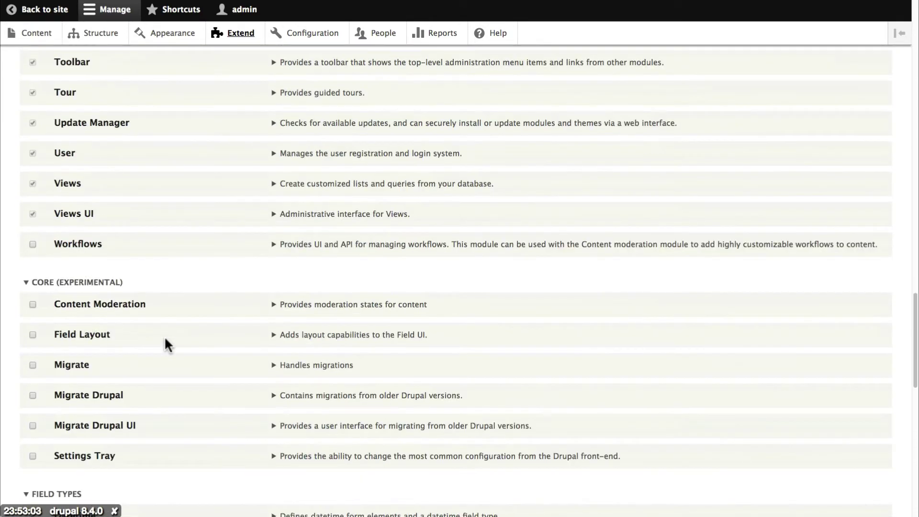
scroll(165, 336, down, 10)
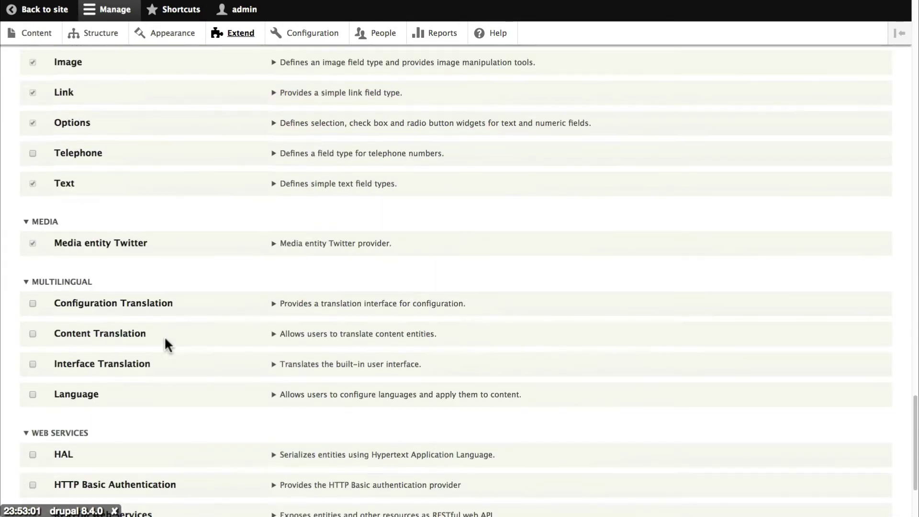
scroll(165, 335, up, 20)
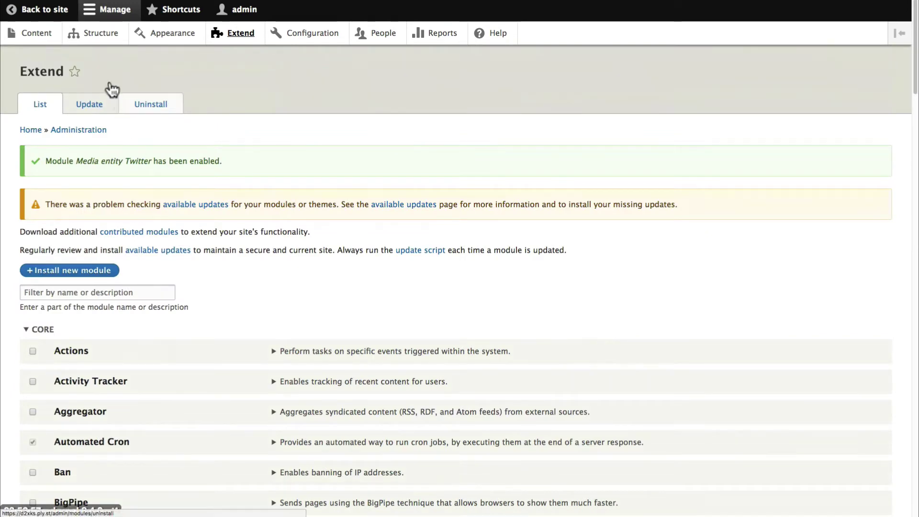
Start a new media type named 'Twitter' with description 'This is where we store our tweets'.
click(103, 43)
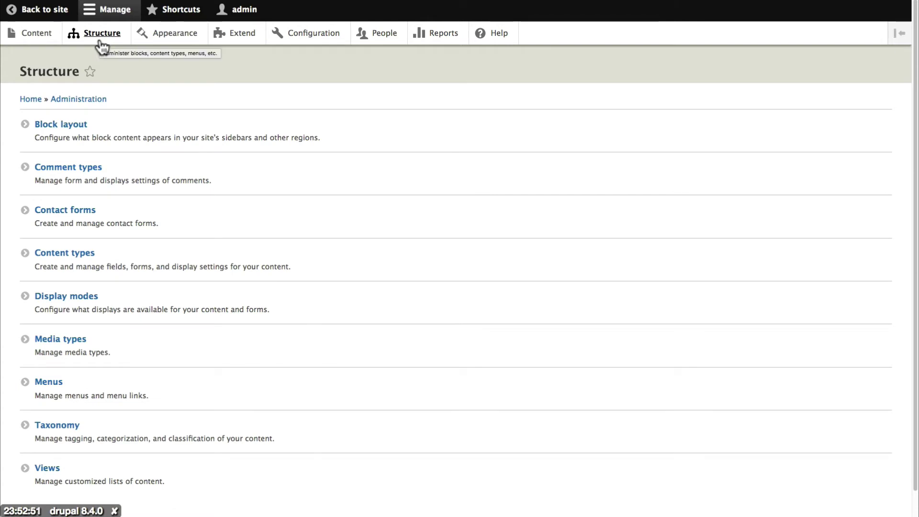
click(66, 340)
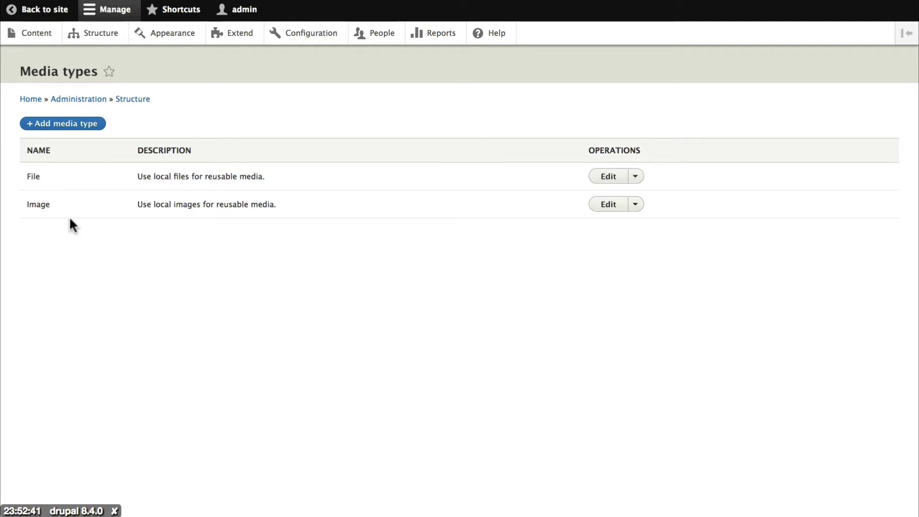
click(63, 124)
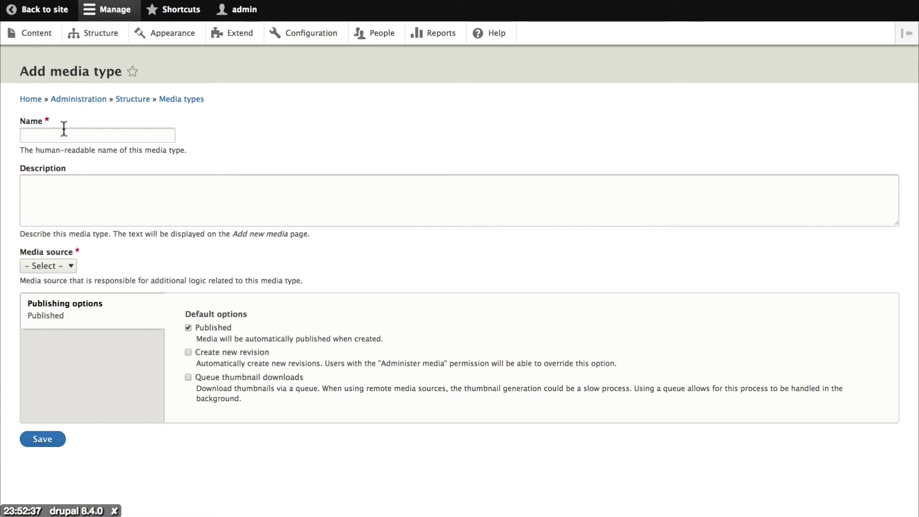
click(64, 130)
text(Twitter)
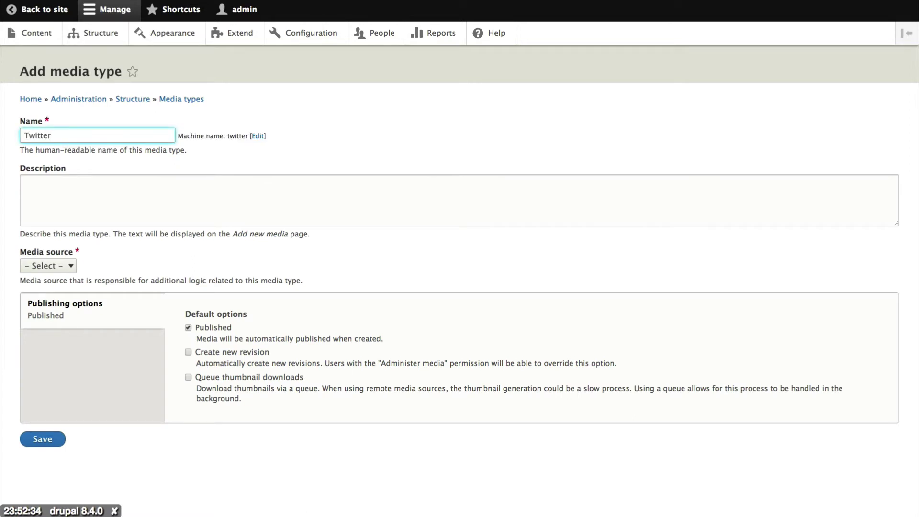
key(Tab)
key(Tab)
text(This i)
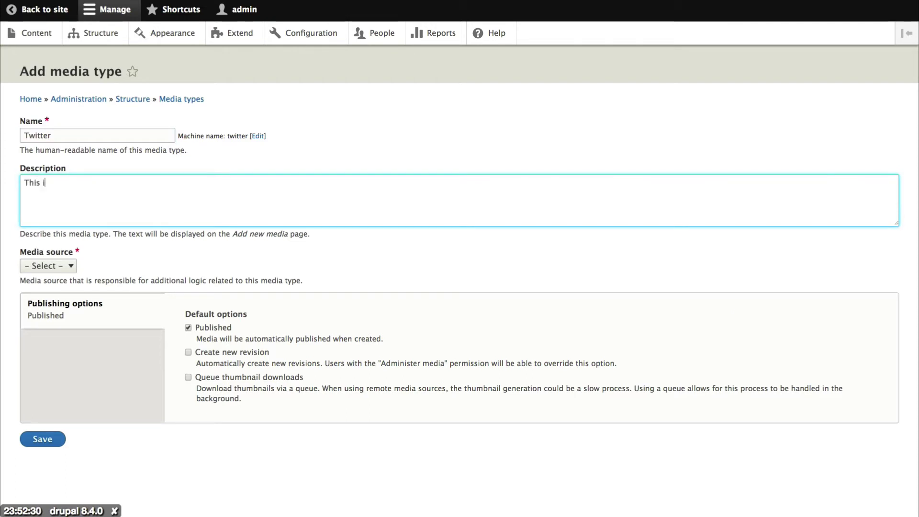
text(s where we store our w)
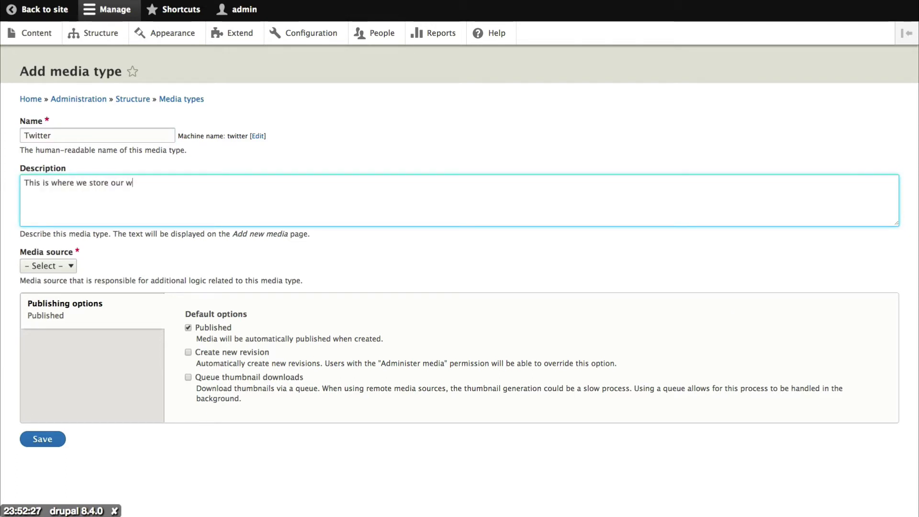
key(BackSpace)
text(tweets)
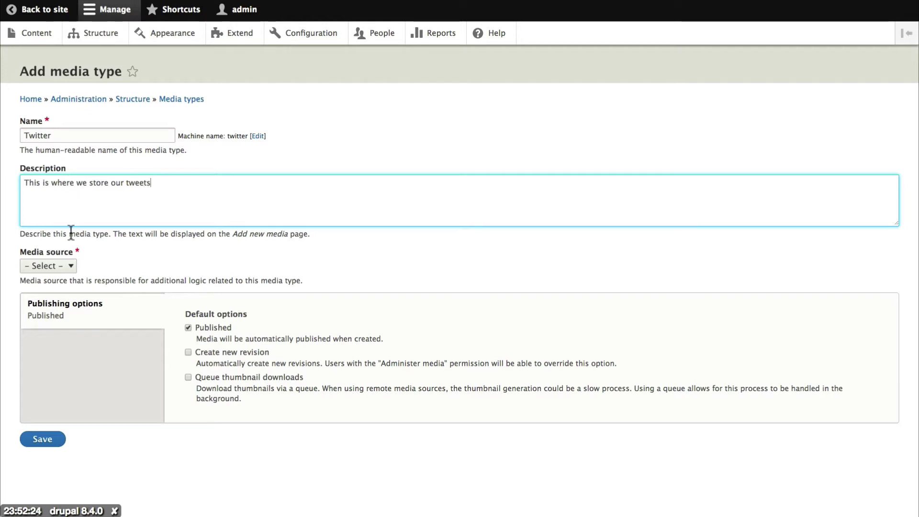
Choose Twitter as the media source and save the new media type.
click(54, 264)
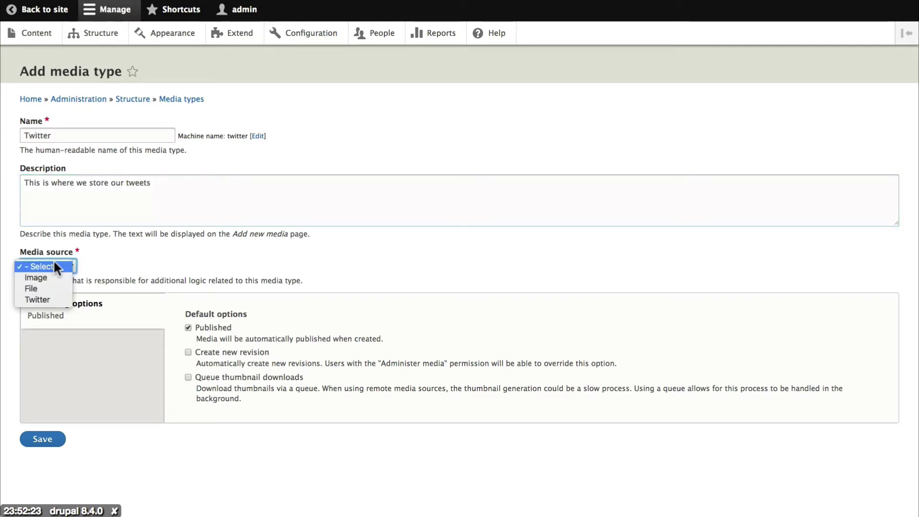
click(48, 300)
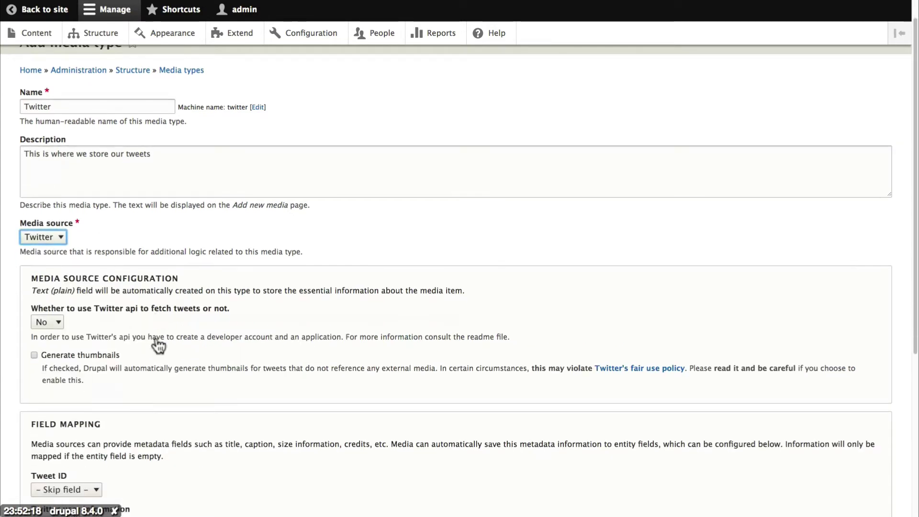
scroll(158, 345, down, 1)
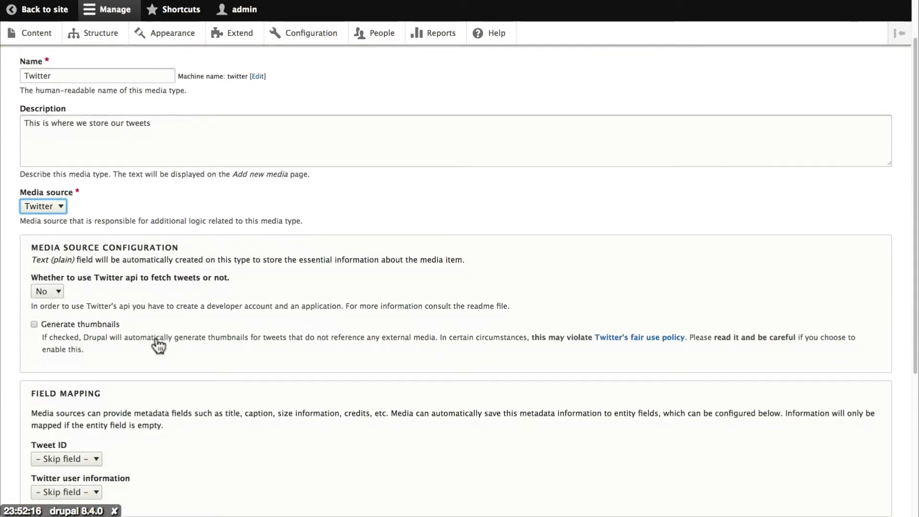
scroll(158, 345, down, 3)
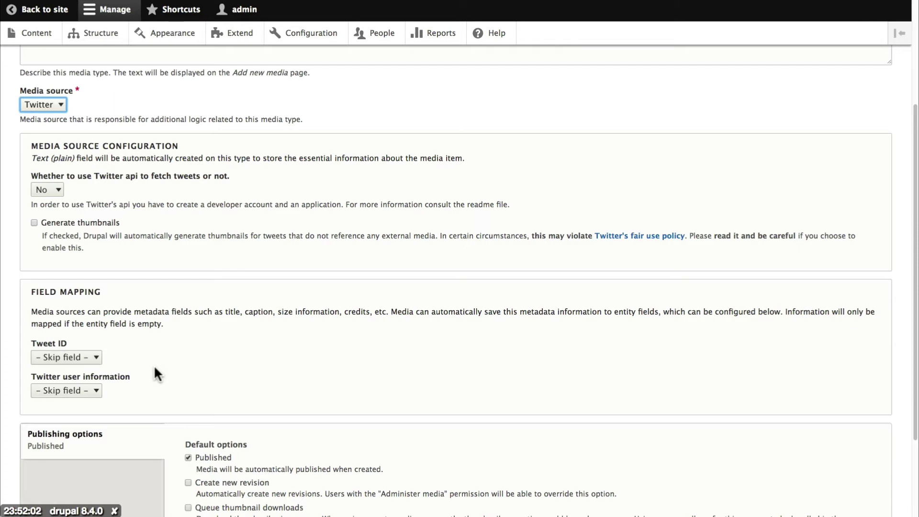
scroll(155, 368, down, 3)
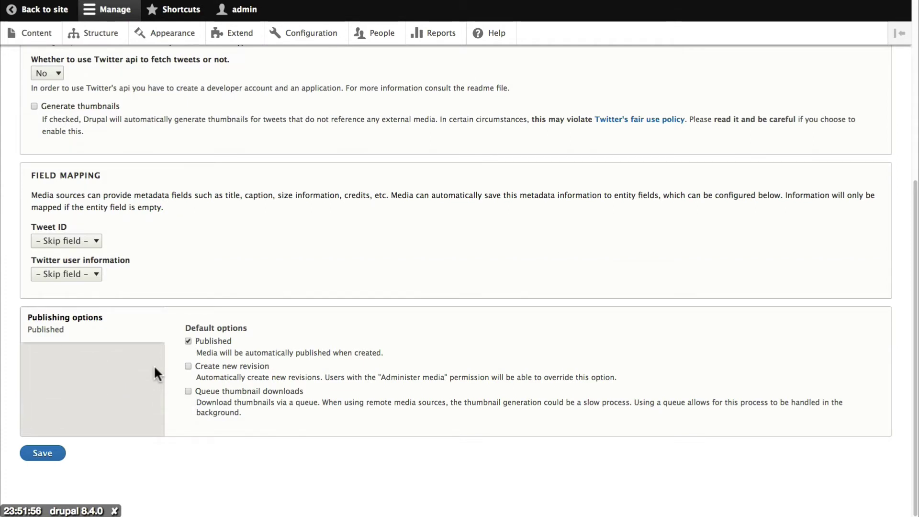
click(42, 454)
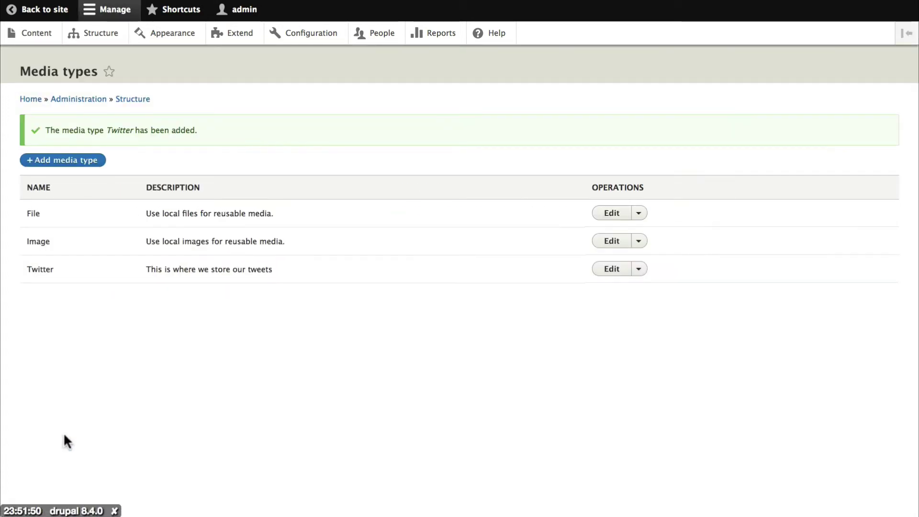
In the Twitter media type's Manage display, set Tweet Url format to Twitter embed and save.
click(637, 272)
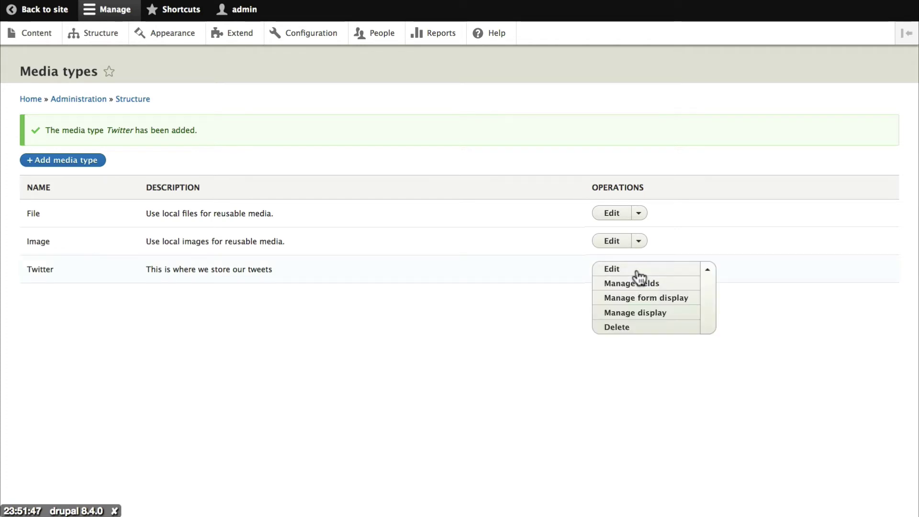
click(633, 314)
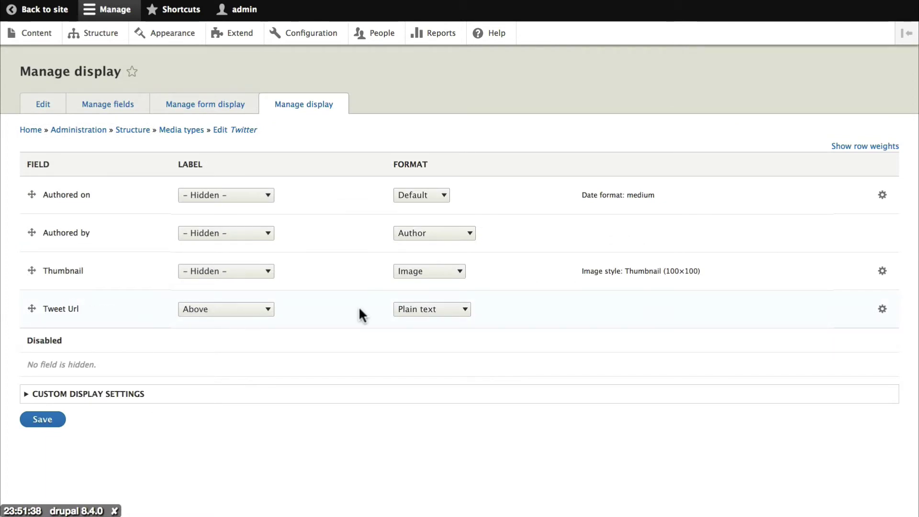
click(398, 311)
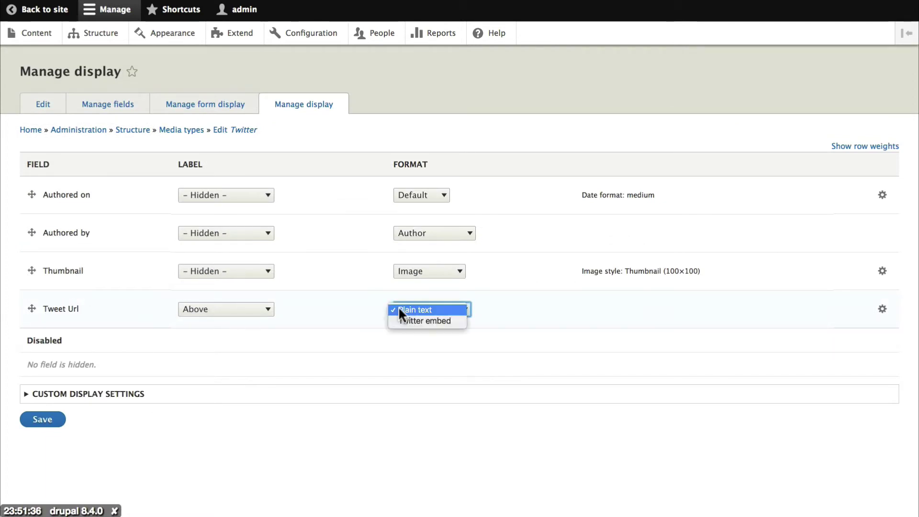
key(Escape)
key(Down)
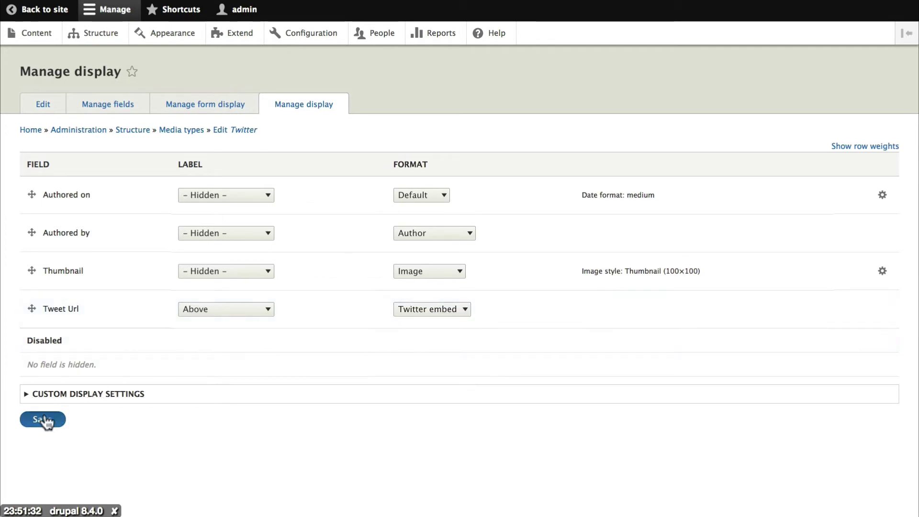
key(Return)
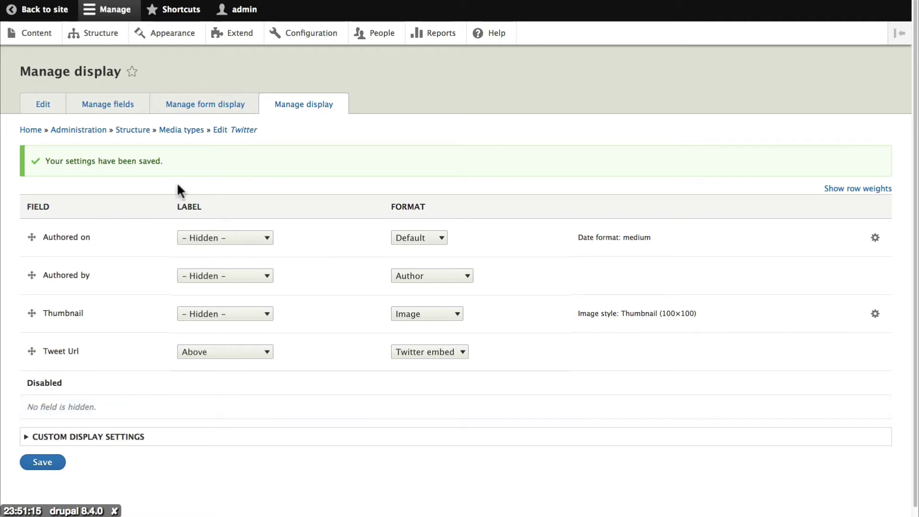
Go to Structure > Content types and open Basic page's Manage fields.
click(100, 39)
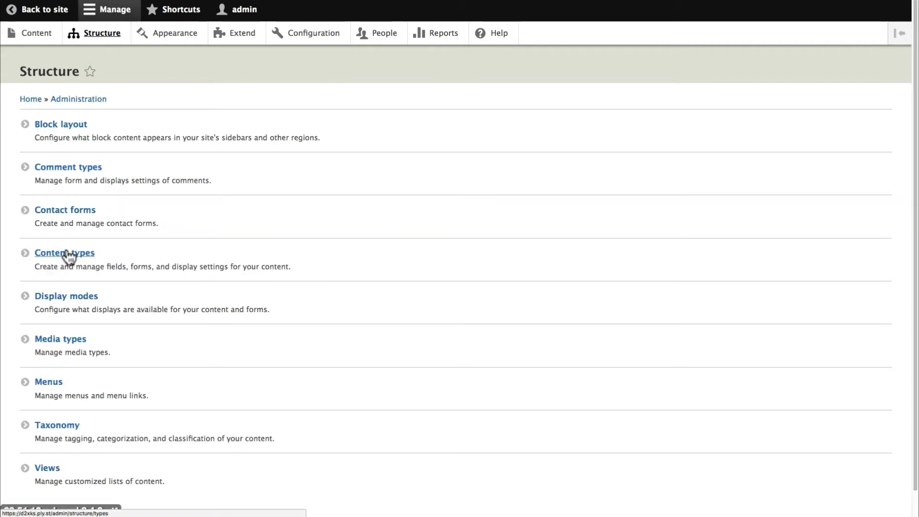
click(67, 254)
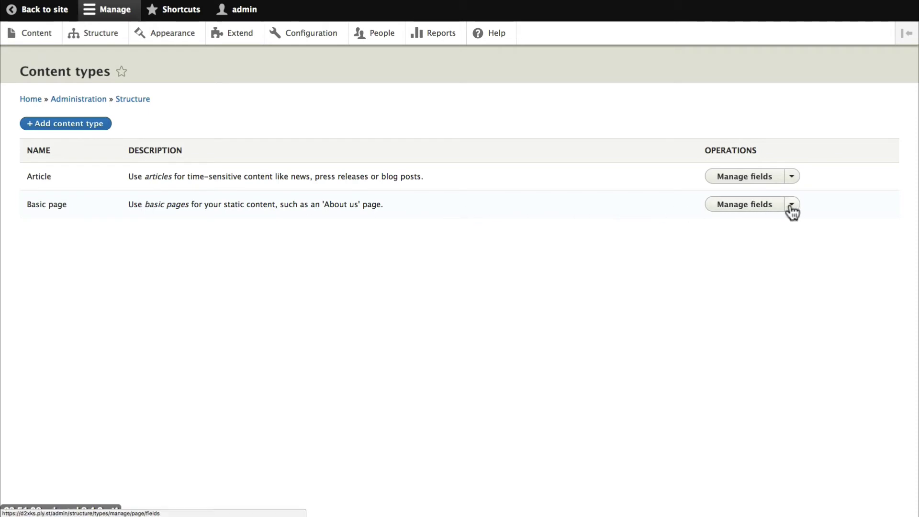
click(752, 209)
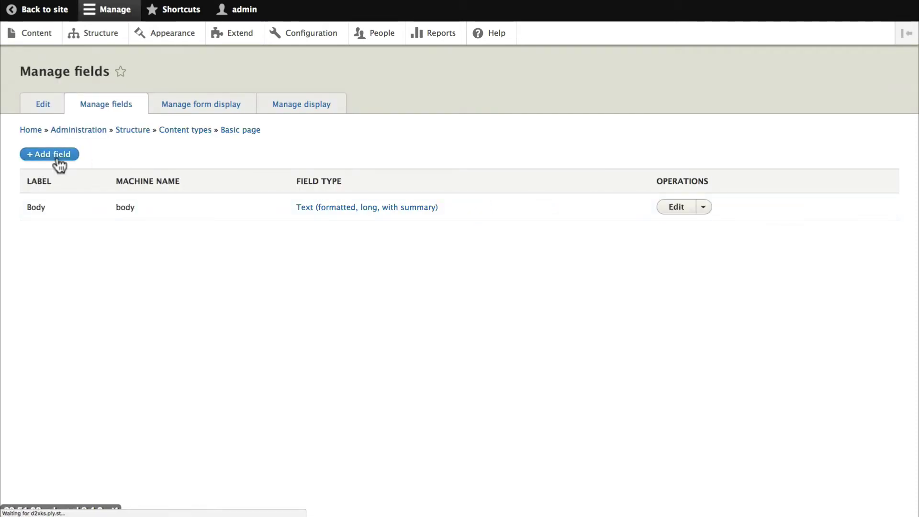
Add a Media field labelled 'Twitter Field' to Basic page, limited to the Twitter bundle, and save.
click(59, 136)
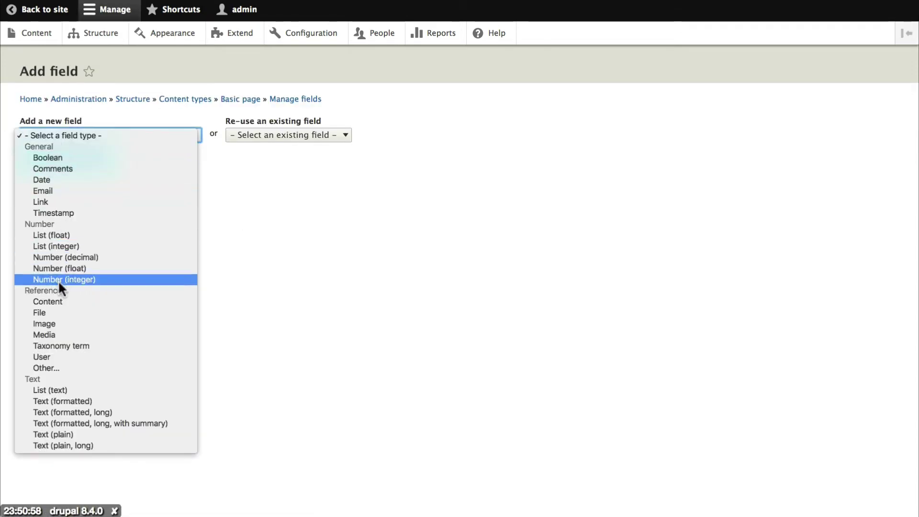
click(57, 334)
click(44, 175)
text(Twitter Field)
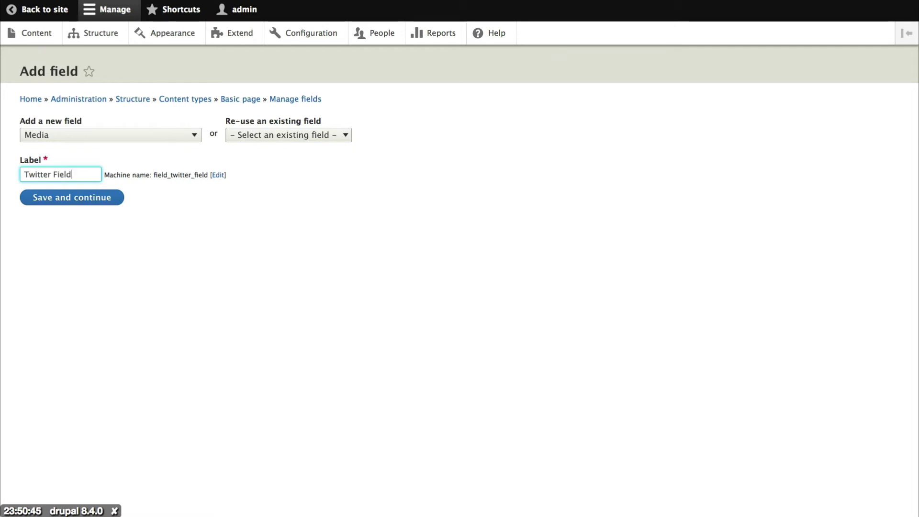
click(69, 197)
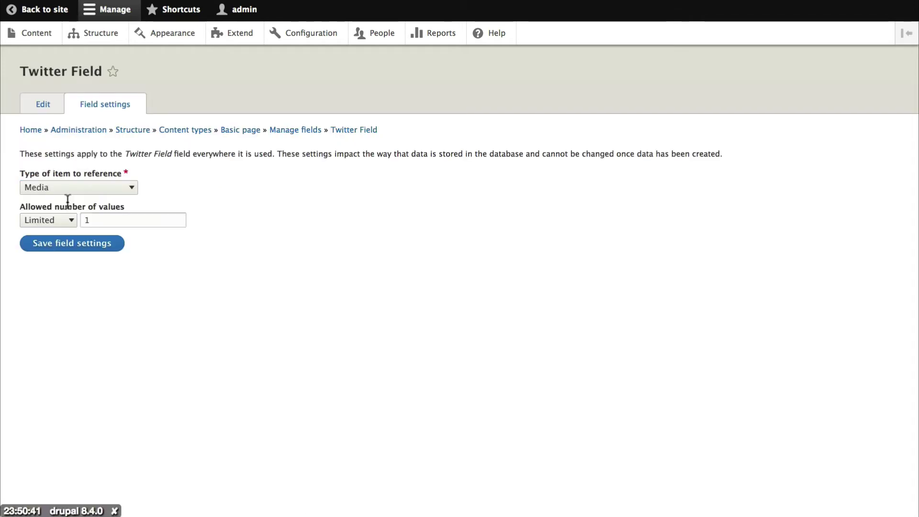
click(73, 244)
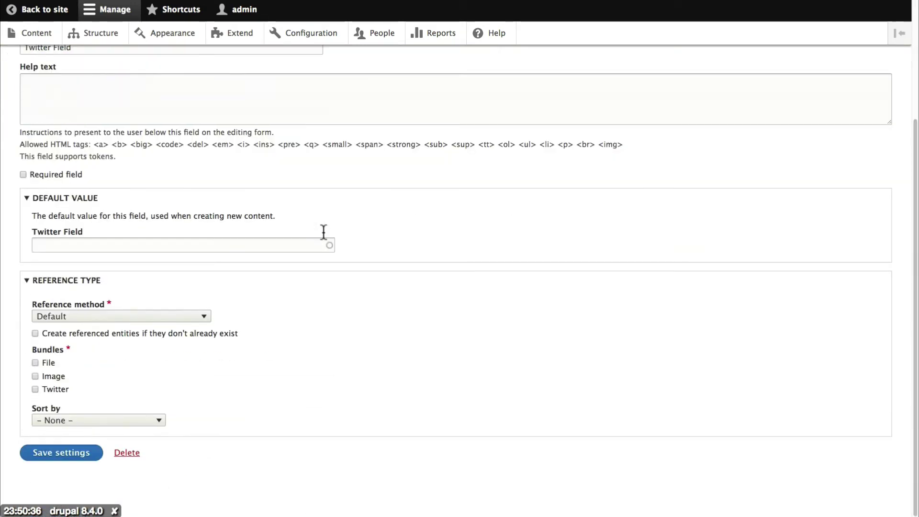
click(36, 389)
click(61, 462)
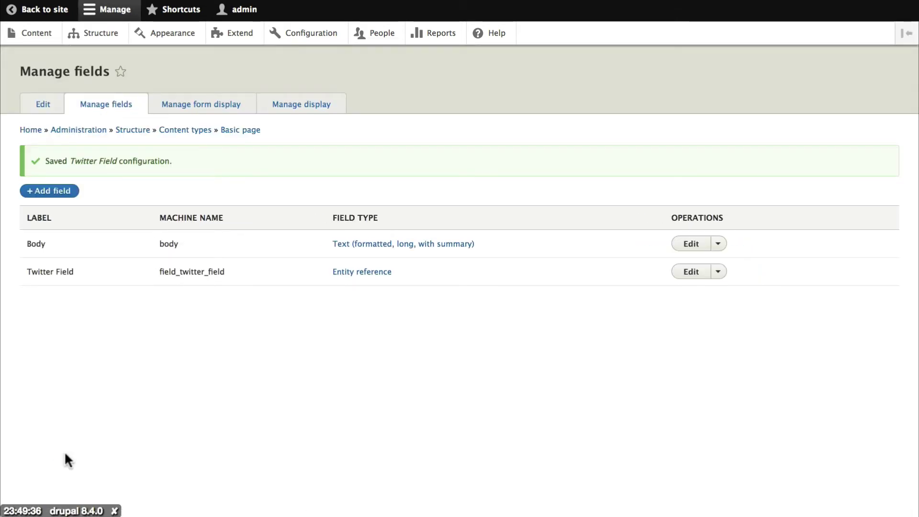
On Basic page's Manage display, set Twitter Field's format to Rendered entity and save.
click(301, 111)
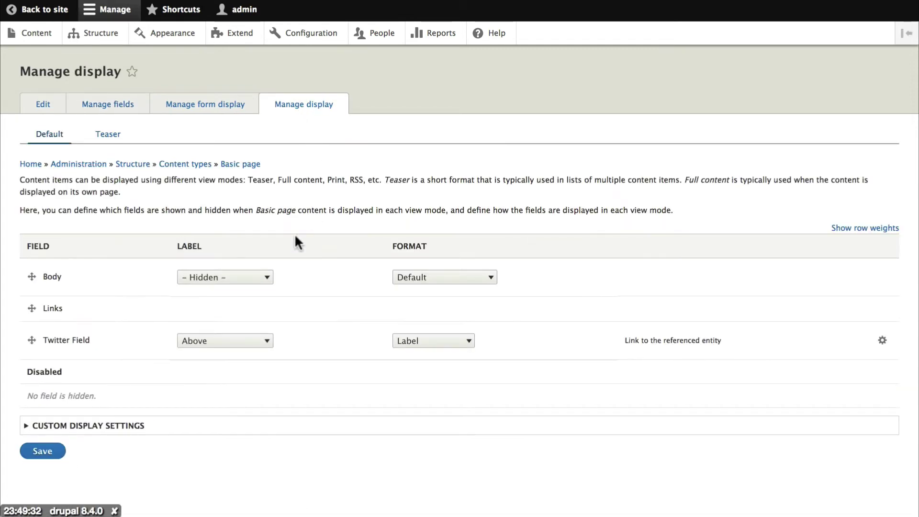
click(408, 340)
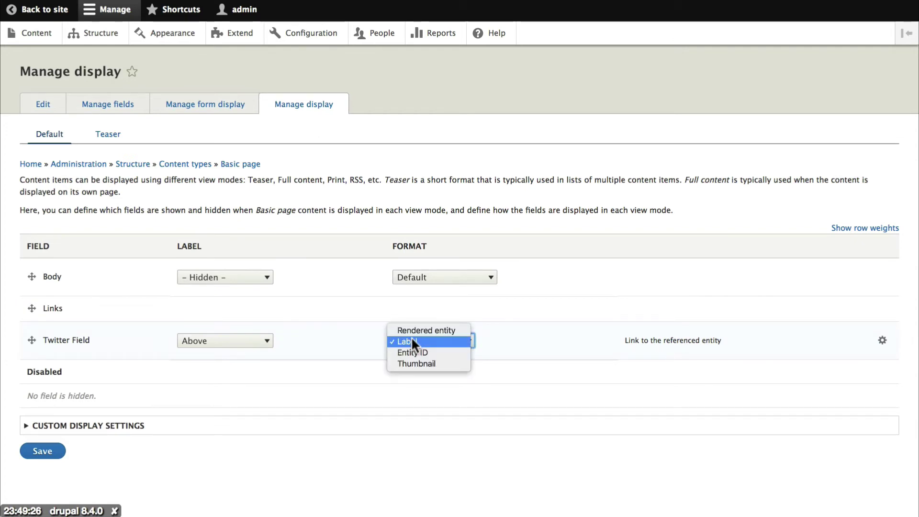
click(417, 331)
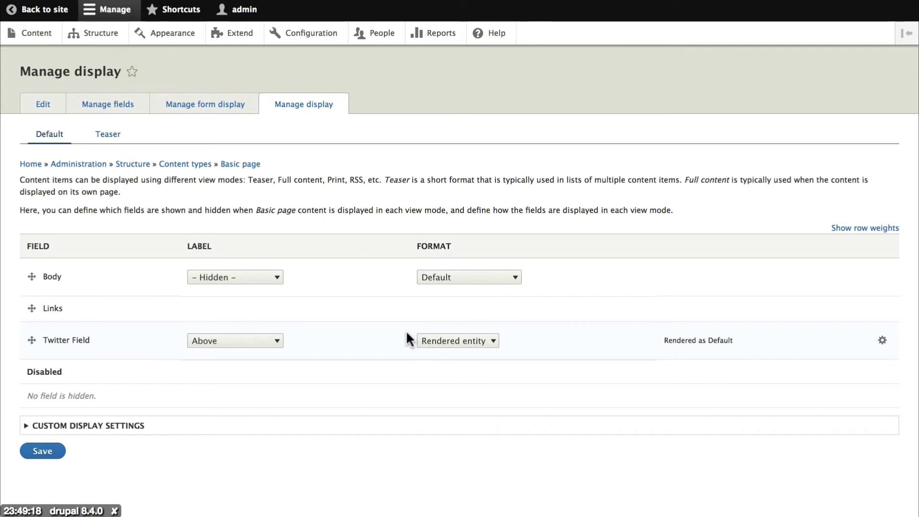
click(42, 451)
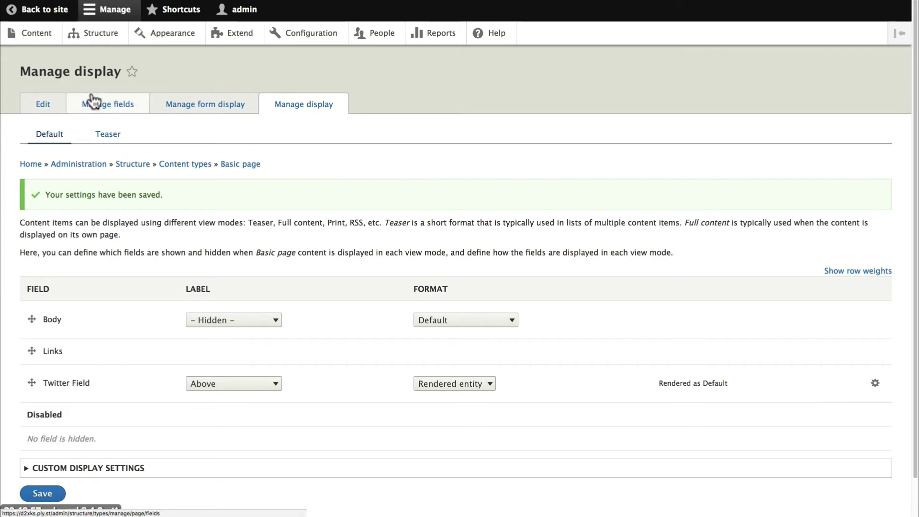
Start adding a new Twitter media item from the Content > Media listing.
click(38, 41)
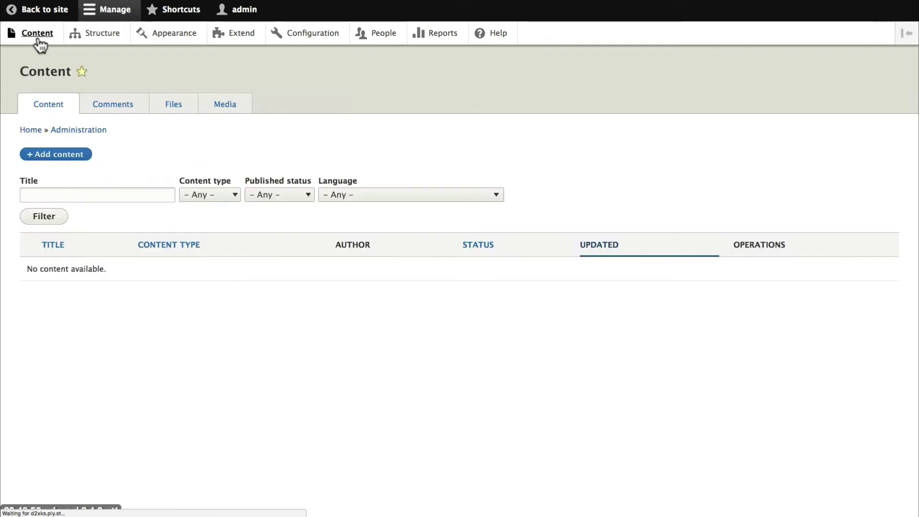
click(221, 108)
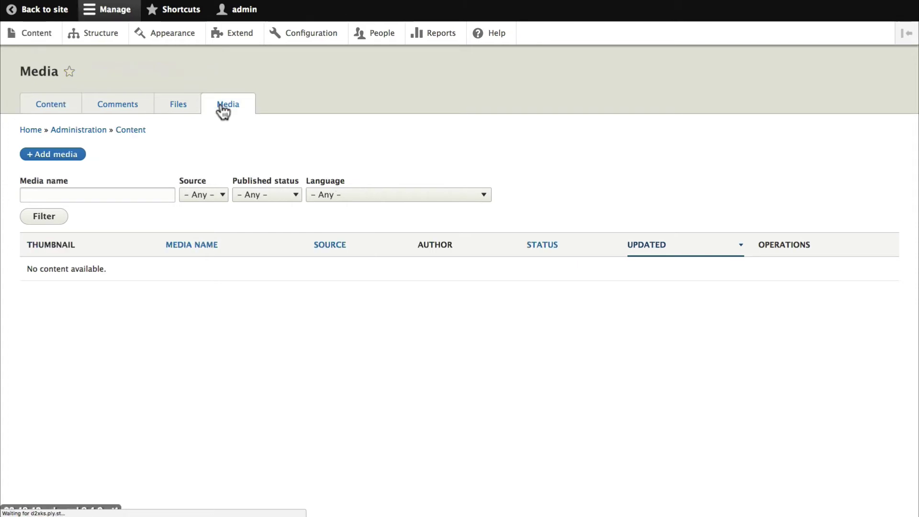
click(58, 154)
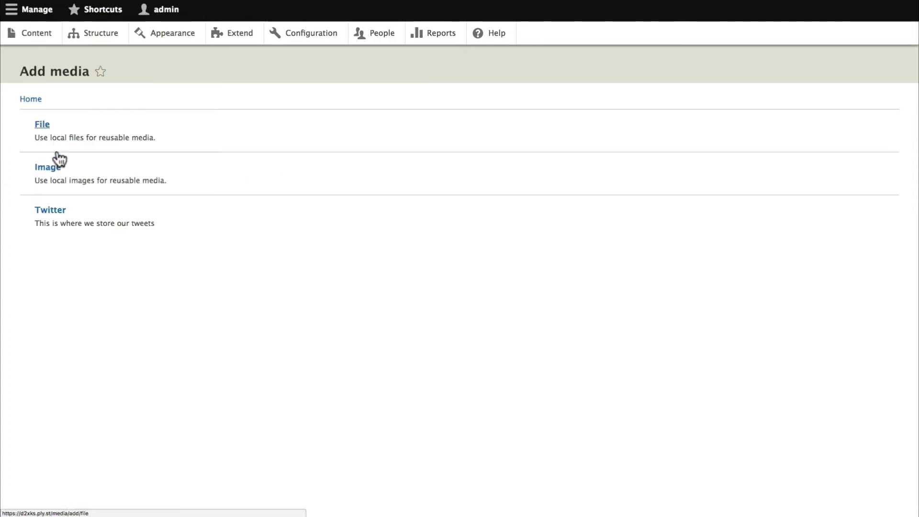
click(50, 210)
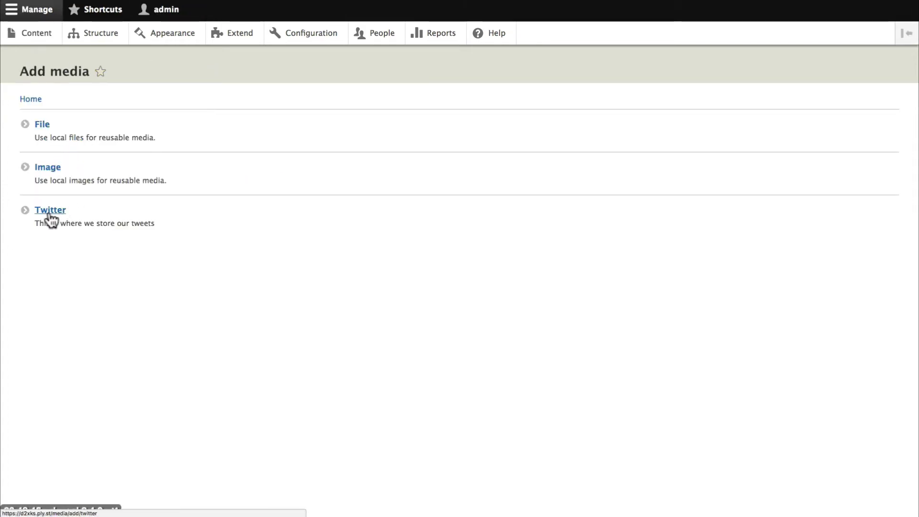
Name the media item 'Drupal 8.4 Tweet' and enter the URL alias /drupal84tweet.
click(60, 137)
text(Drupal 8.4 T)
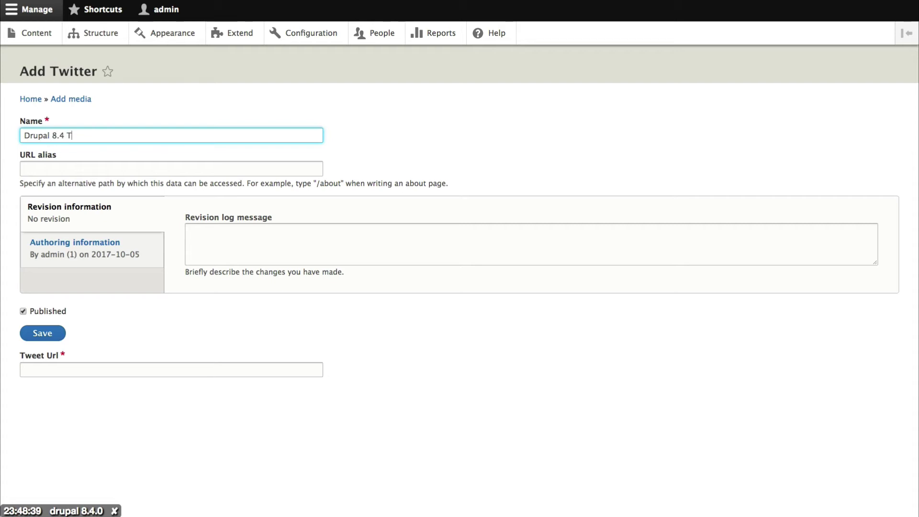
text(we)
key(BackSpace)
text(weet)
click(24, 169)
text(/)
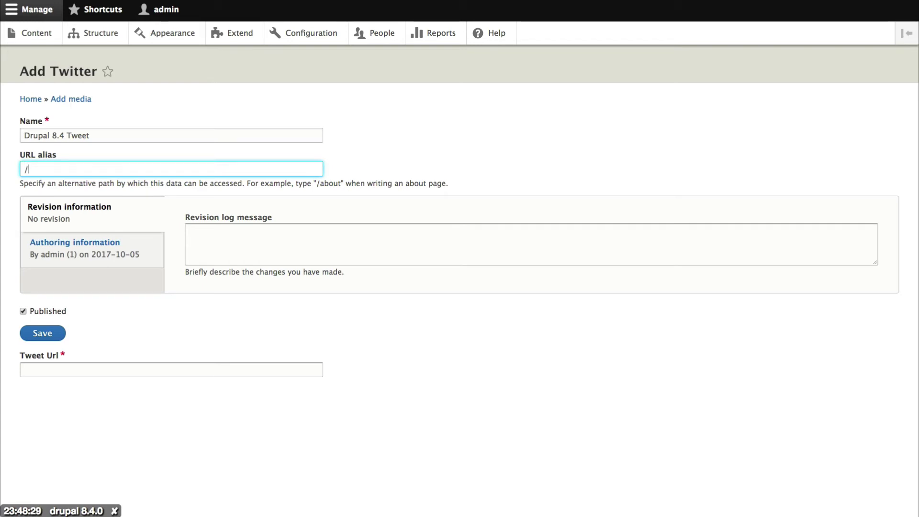
text(drupal8)
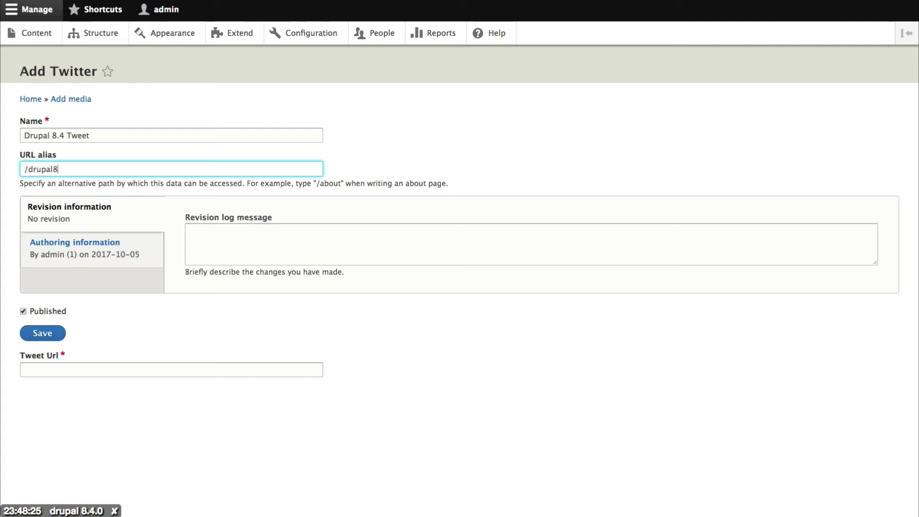
text(4tweet)
Load Drupal's Twitter profile, twitter.com/drupal, in a new browser tab.
mouse_move(271, 3)
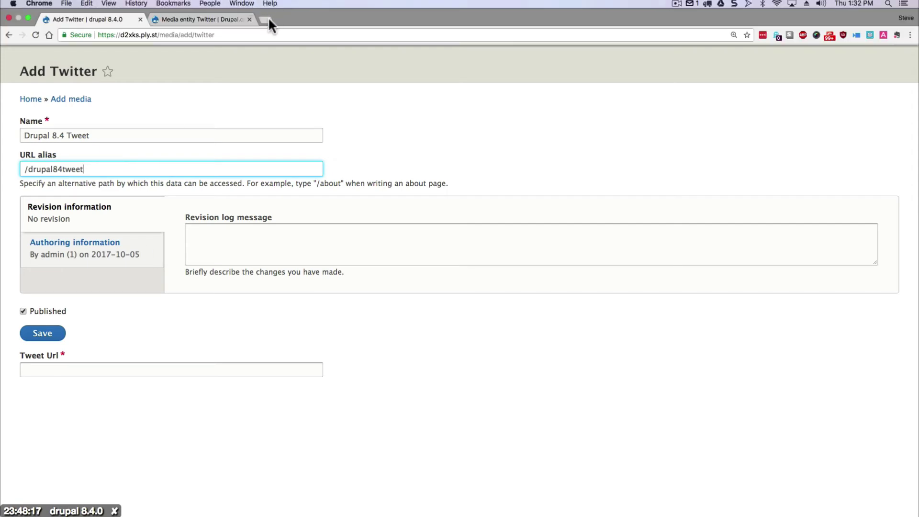
click(269, 21)
text(twitter.com/drupal)
key(Return)
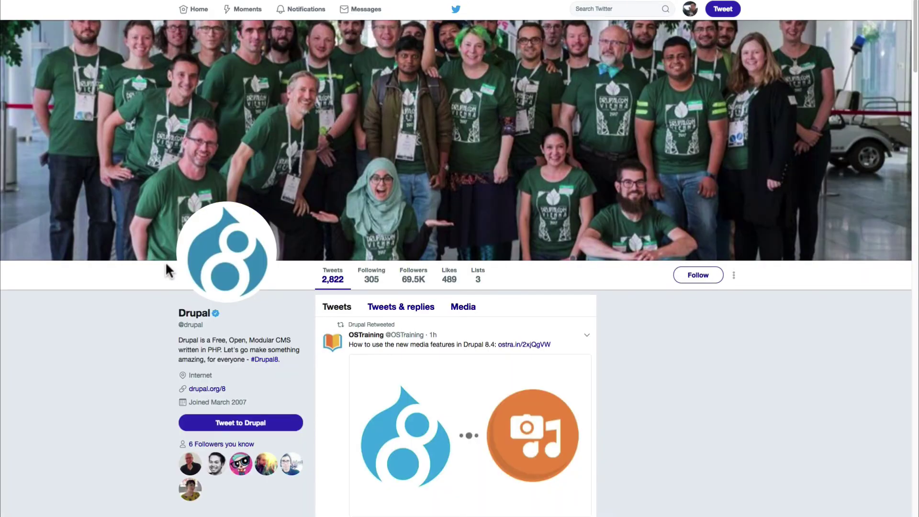
Copy the link address of the retweeted tweet about Drupal 8.4's new media features.
scroll(384, 284, down, 2)
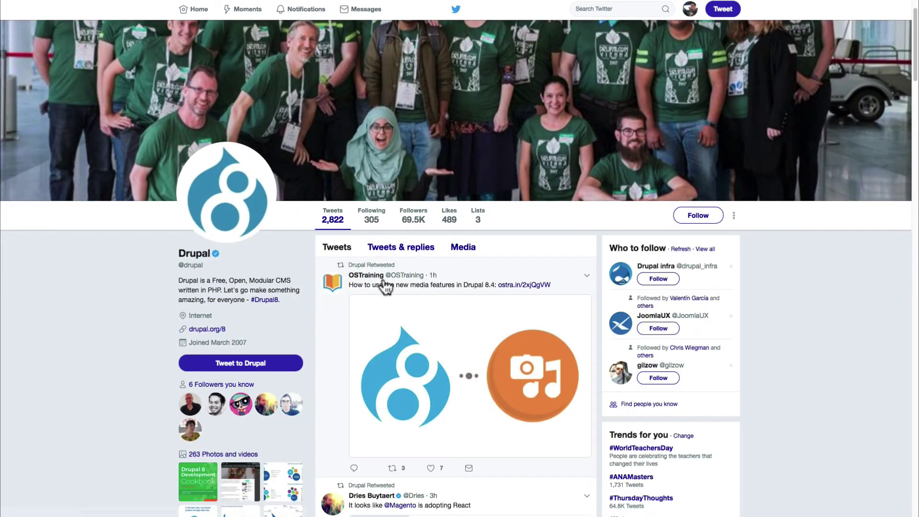
right_click(433, 275)
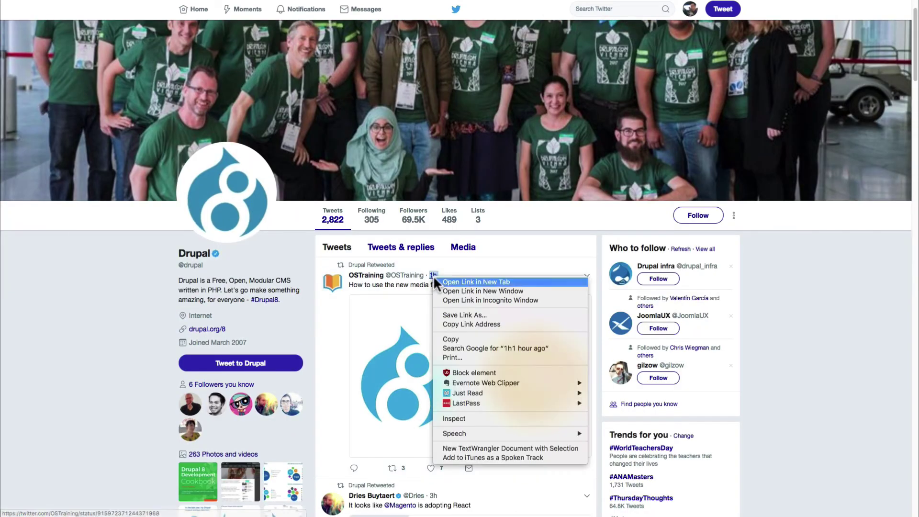
click(464, 324)
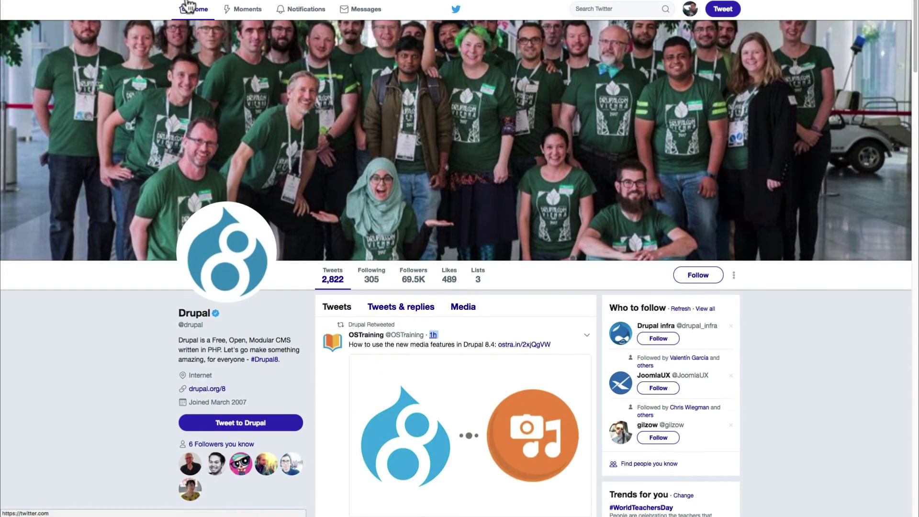
click(114, 15)
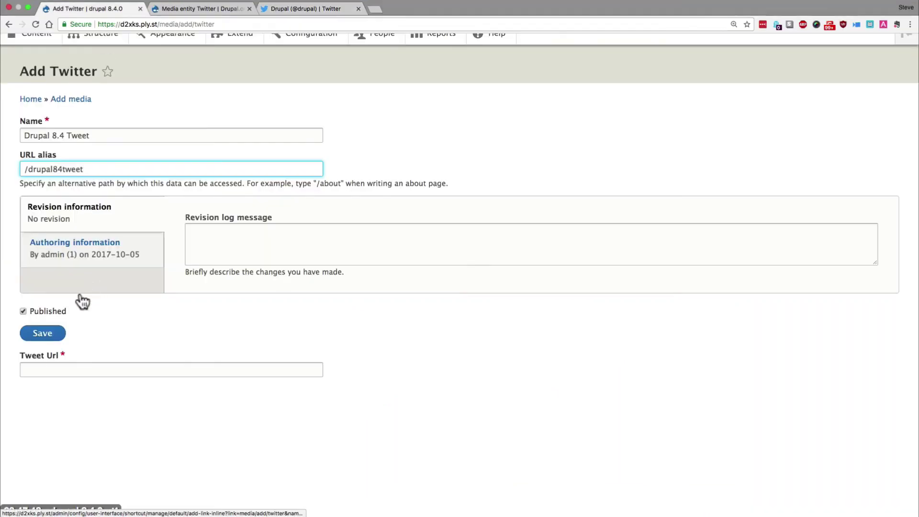
Paste the copied tweet URL into Tweet Url and save the Drupal 8.4 Tweet media item.
click(50, 368)
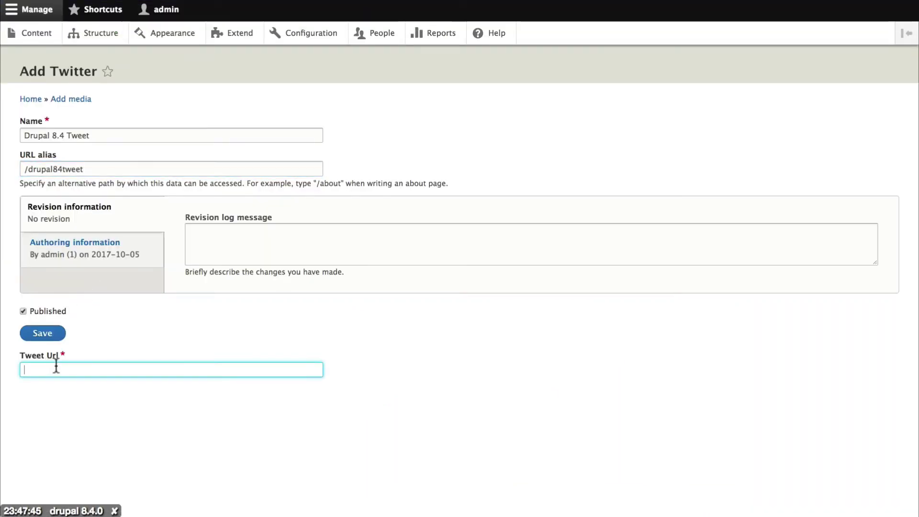
key(super+v)
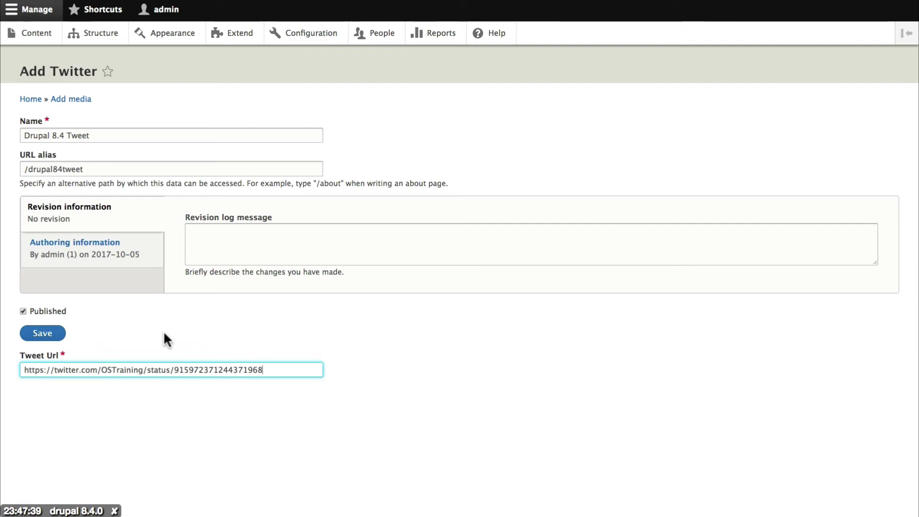
click(50, 339)
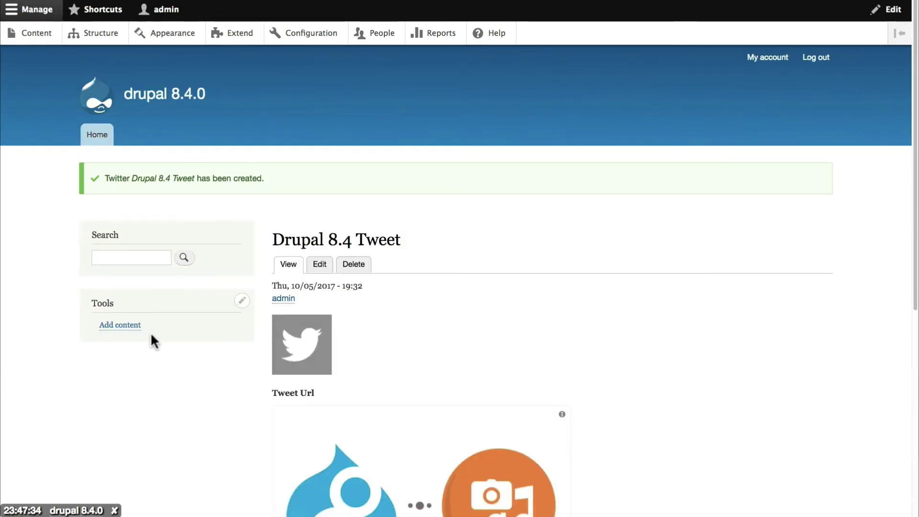
Scroll through the saved media page to check the embedded OSTraining tweet.
scroll(150, 332, down, 1)
scroll(151, 335, down, 3)
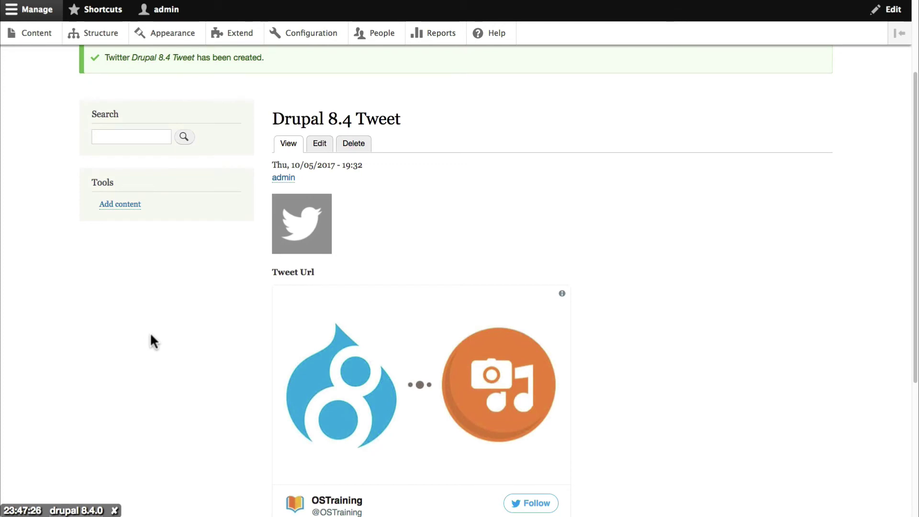
scroll(164, 334, down, 5)
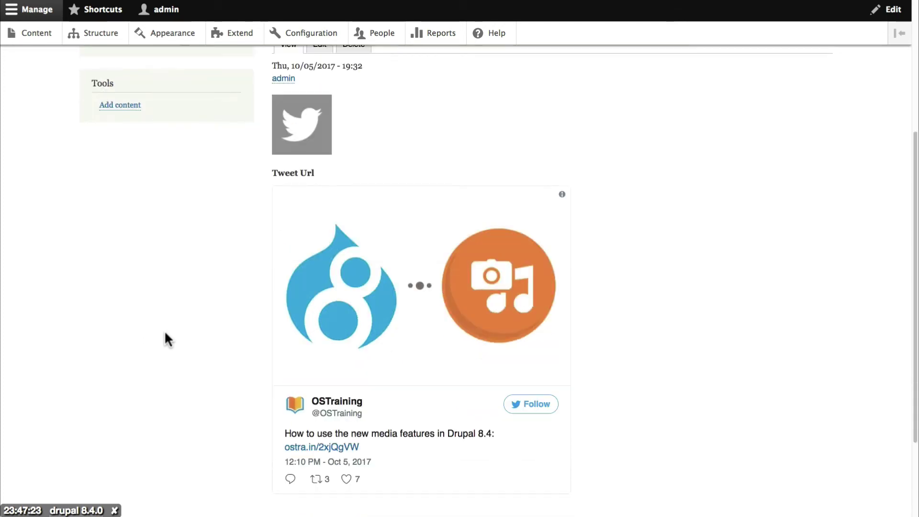
scroll(165, 333, up, 3)
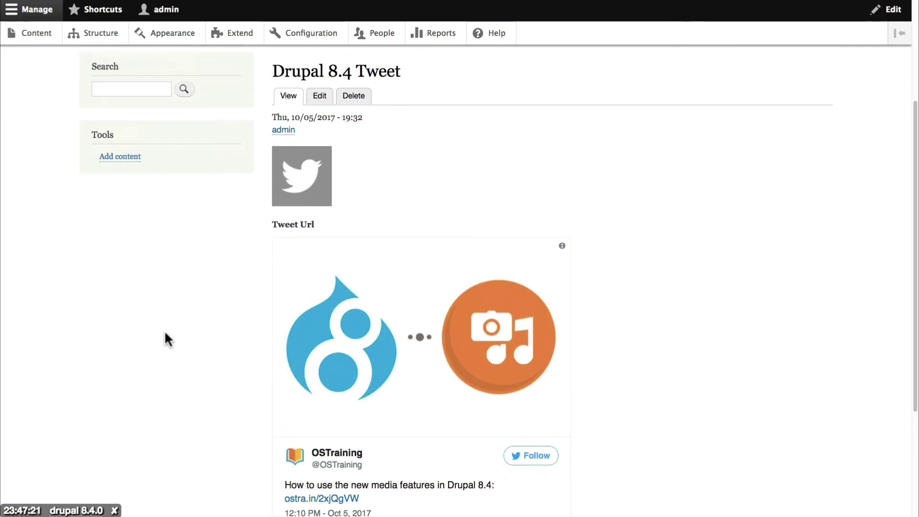
scroll(165, 333, up, 5)
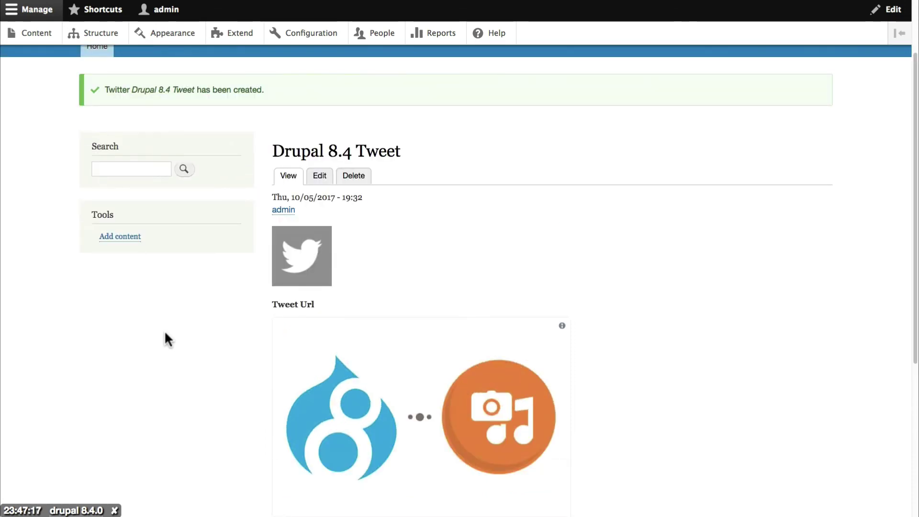
scroll(165, 333, up, 1)
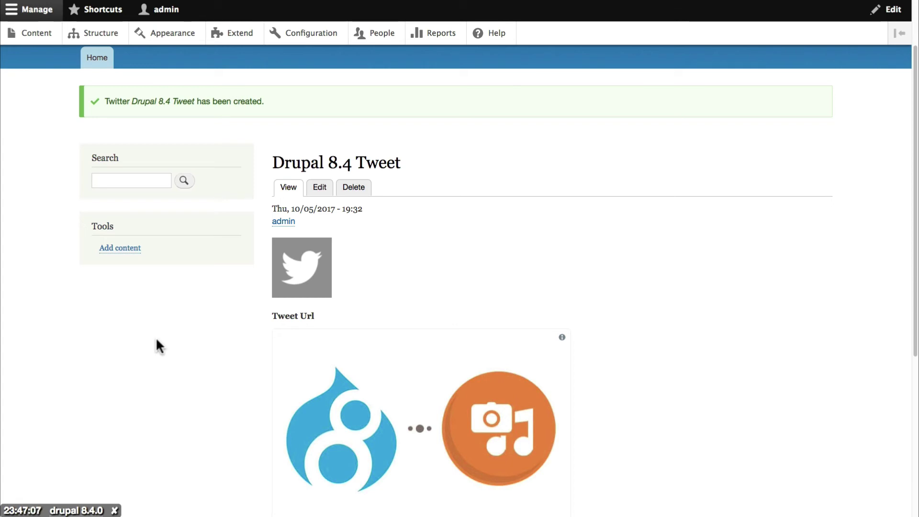
scroll(156, 337, up, 3)
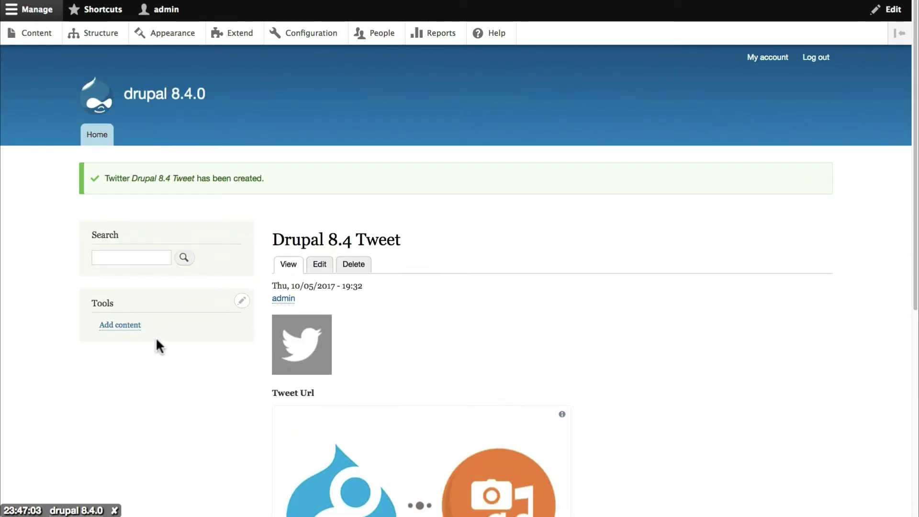
scroll(156, 337, down, 3)
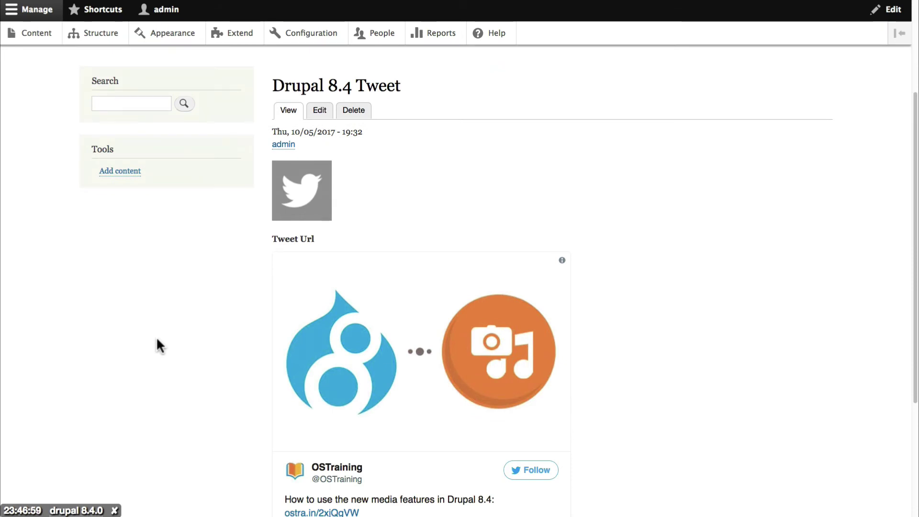
scroll(156, 339, up, 3)
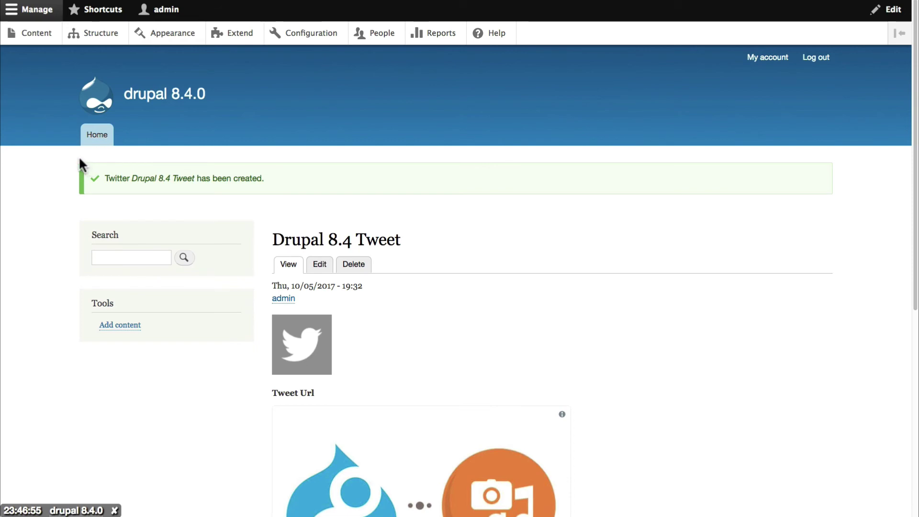
Start a new Basic page titled 'Test Node With a Tweet'.
click(32, 41)
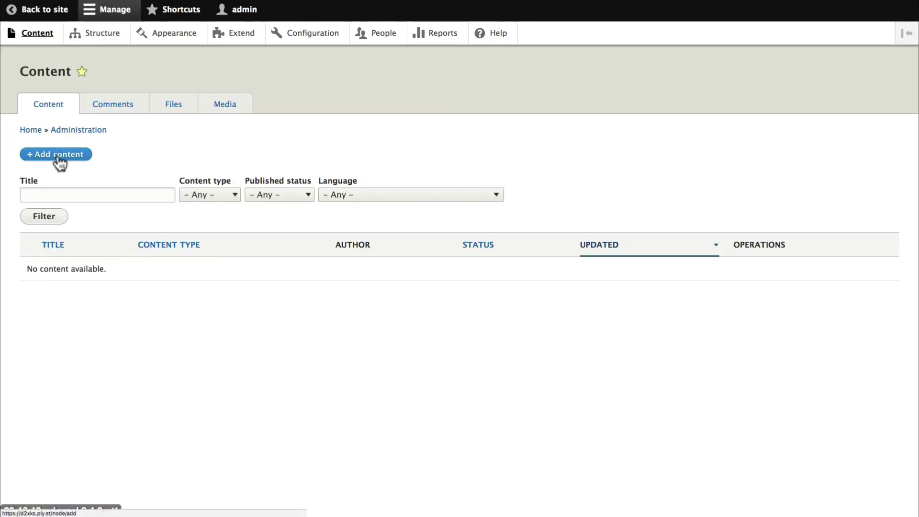
click(57, 154)
click(60, 171)
click(70, 138)
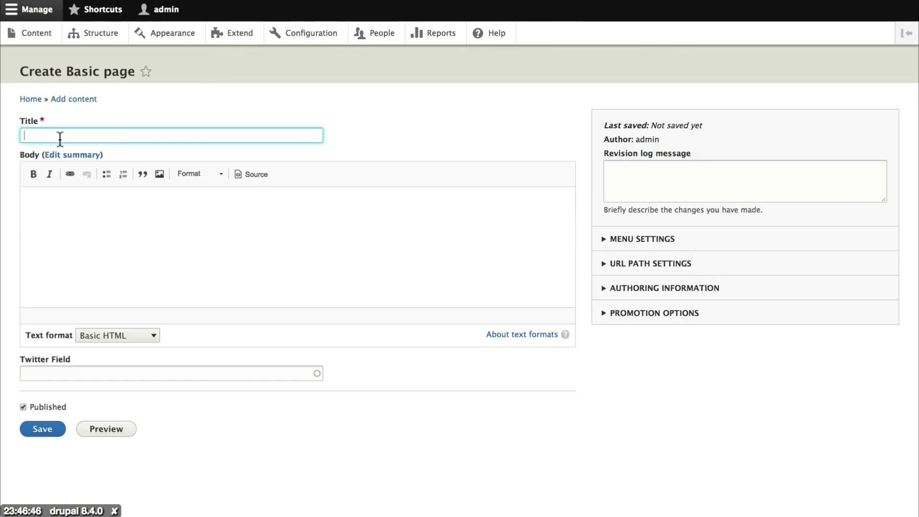
text(Test Node With a Tweet)
Select Drupal 8.4 Tweet in the Twitter Field and save the page.
click(52, 373)
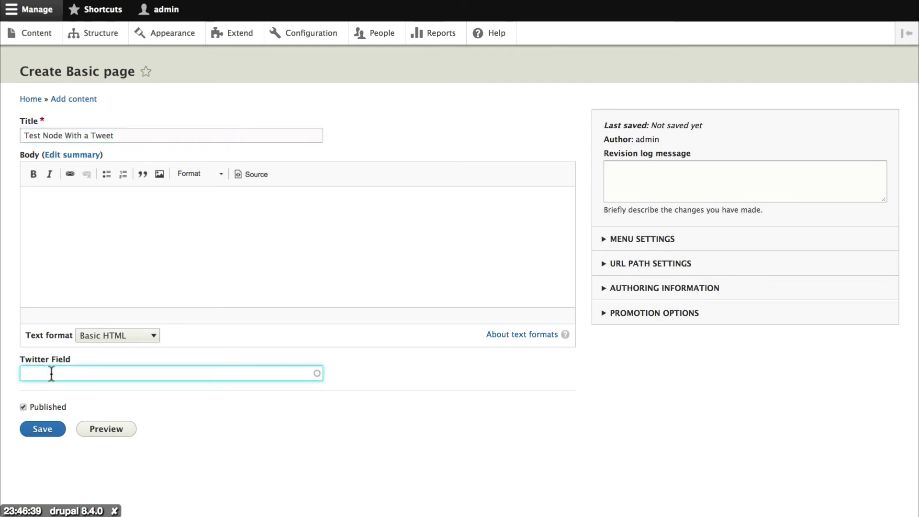
text(dr)
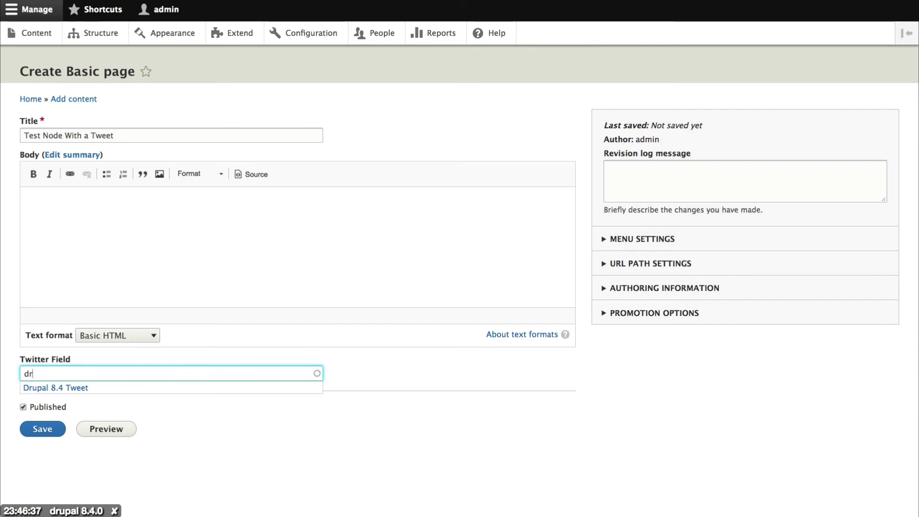
click(52, 389)
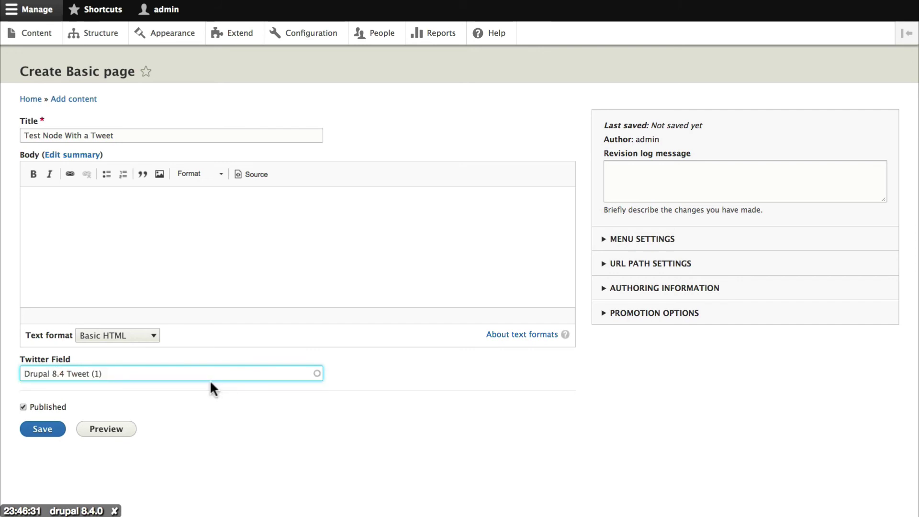
click(41, 433)
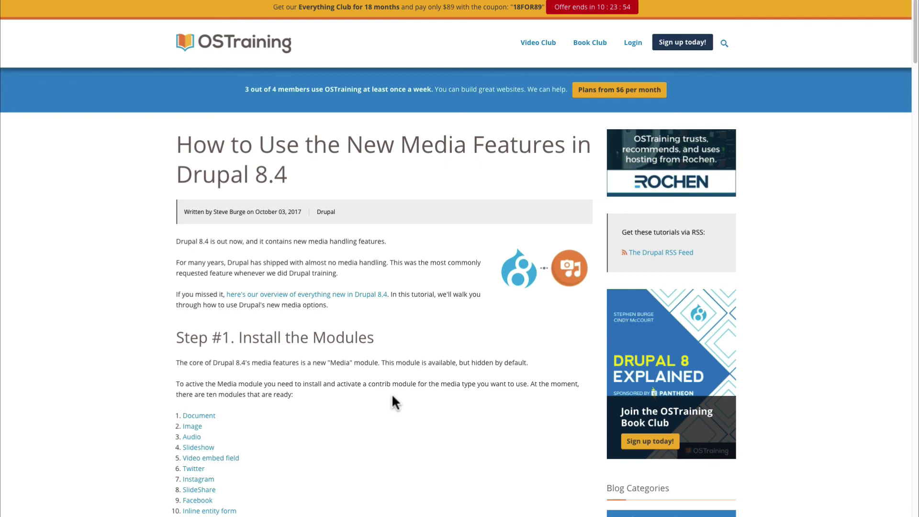
Scroll down through the OSTraining article on Drupal 8.4's new media features.
scroll(392, 397, down, 2)
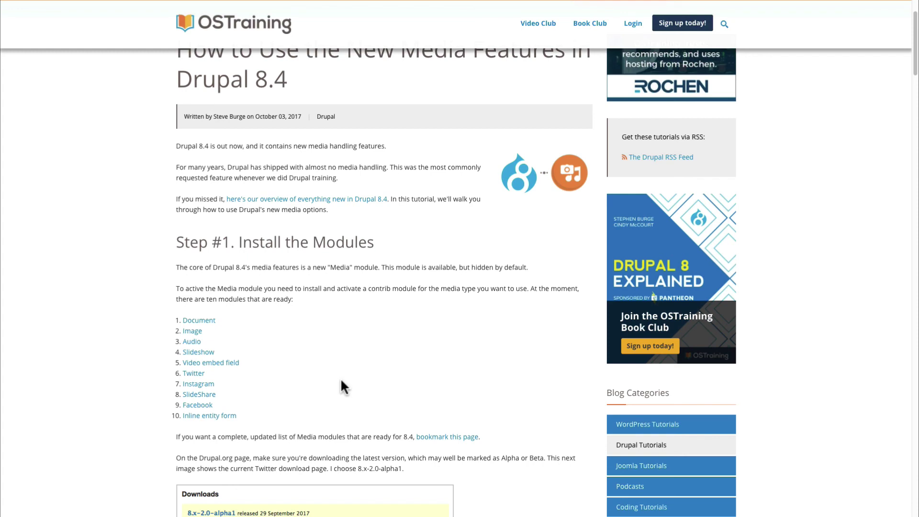
scroll(342, 381, down, 1)
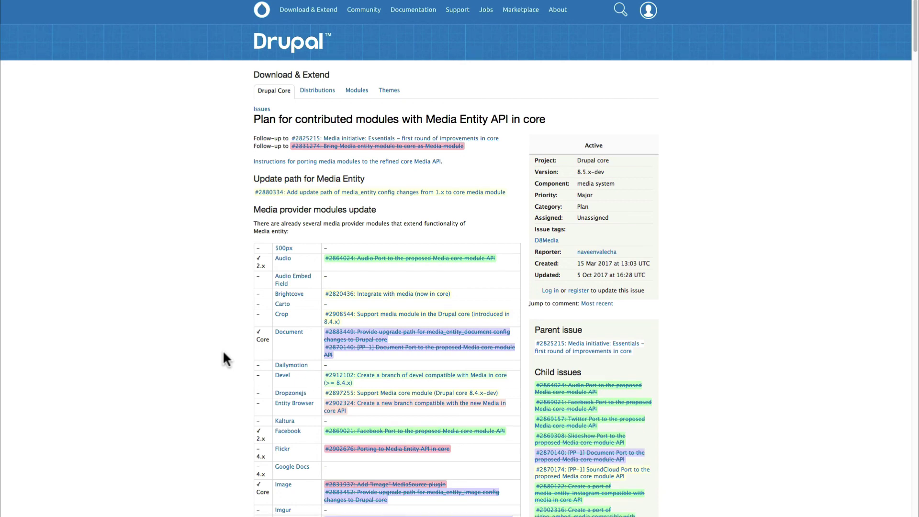
scroll(224, 354, down, 3)
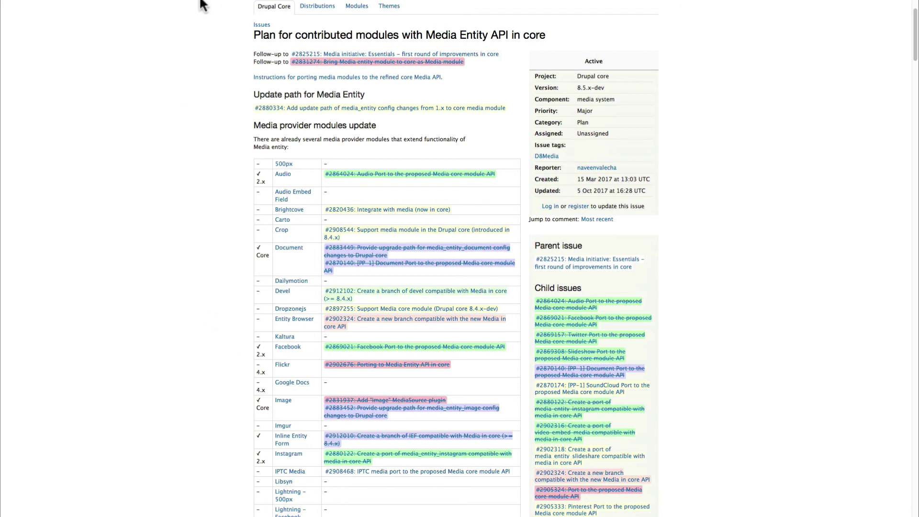
Switch back to the Test Node With a Tweet page showing the embedded tweet.
click(96, 20)
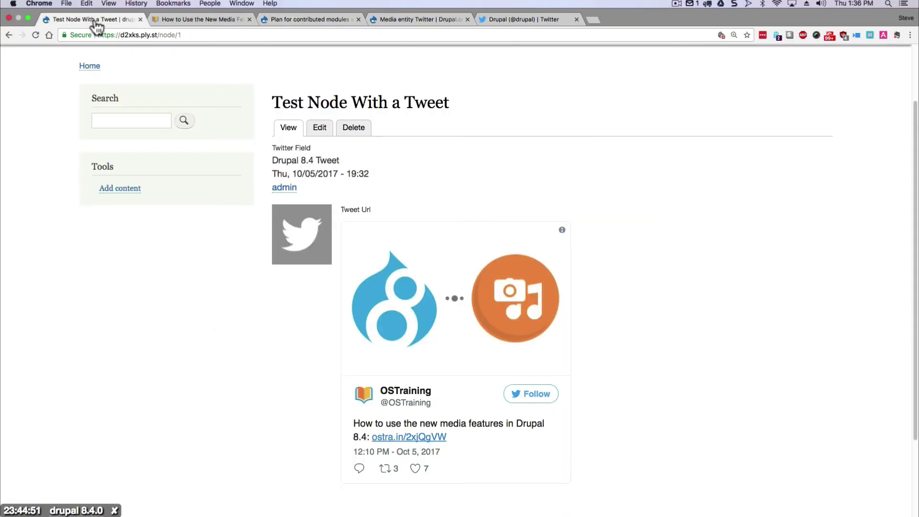